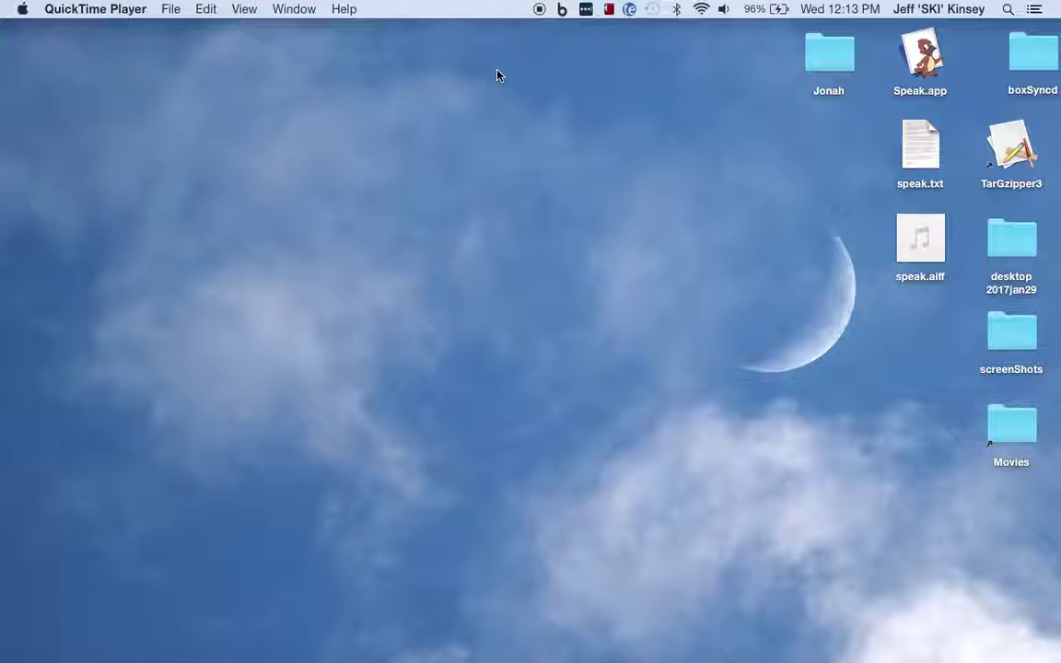
- Switch from QuickTime Player through Finder to Google Chrome's New Tab page
{"action": "mouse_move", "coordinate": [2, 129]}
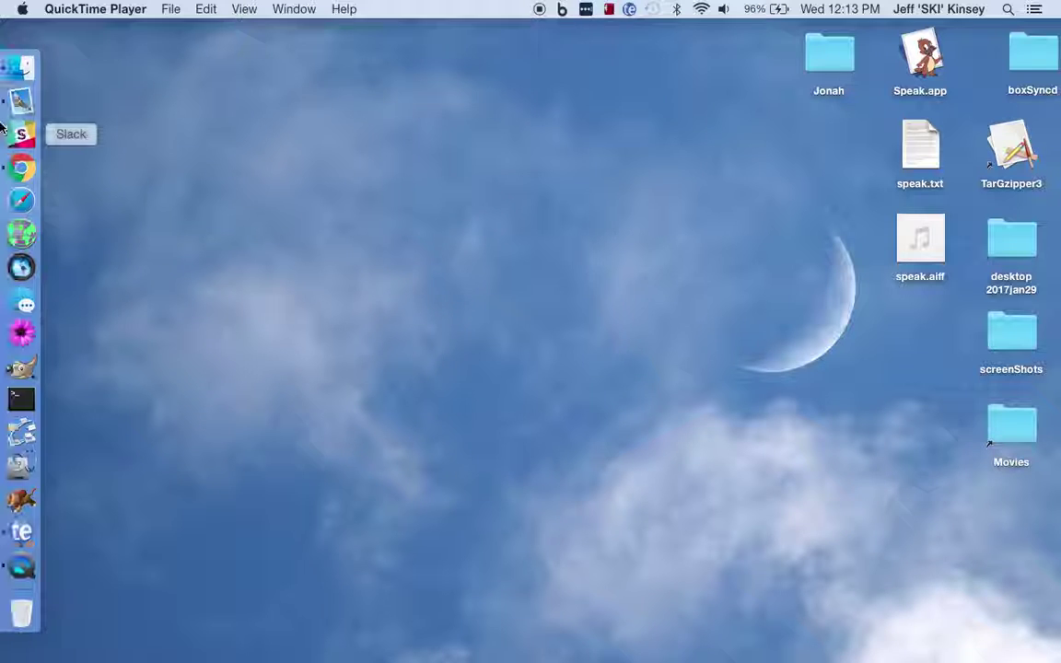
{"action": "left_click", "coordinate": [144, 66]}
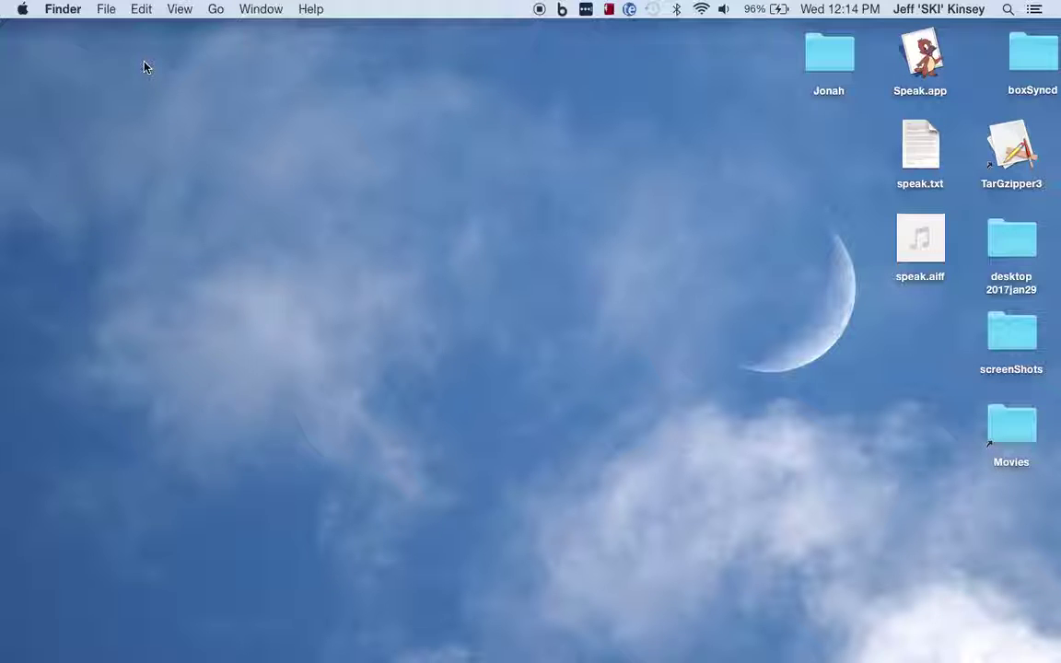
{"action": "key", "text": "super+Tab"}
{"action": "key", "text": "super+Tab"}
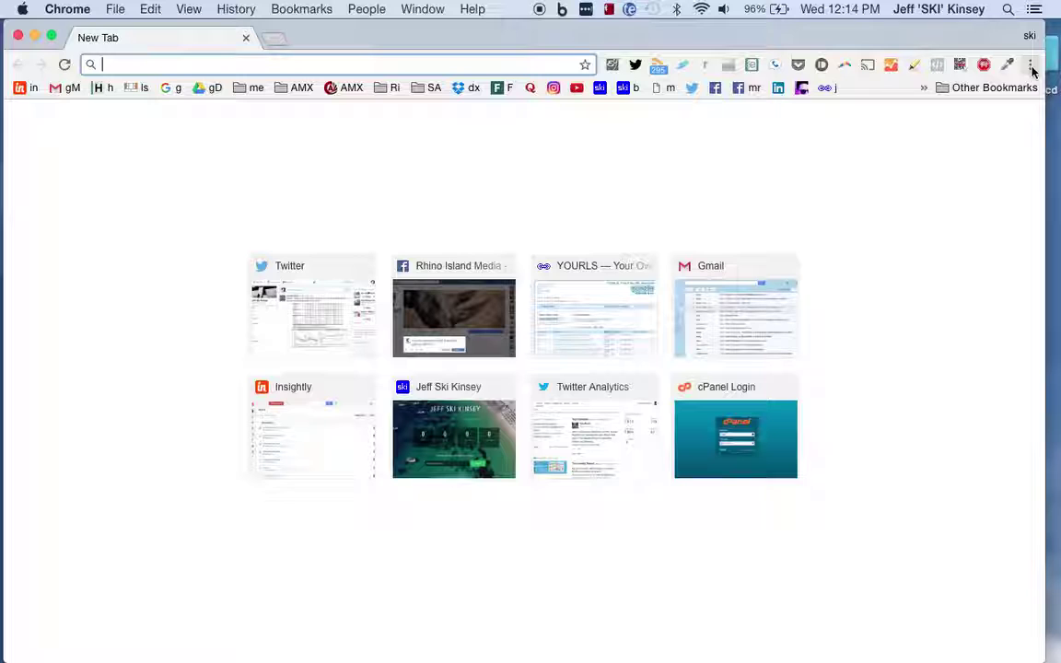
- Open Chrome's Extensions page via More Tools and browse the installed extensions list
{"action": "left_click", "coordinate": [1033, 71]}
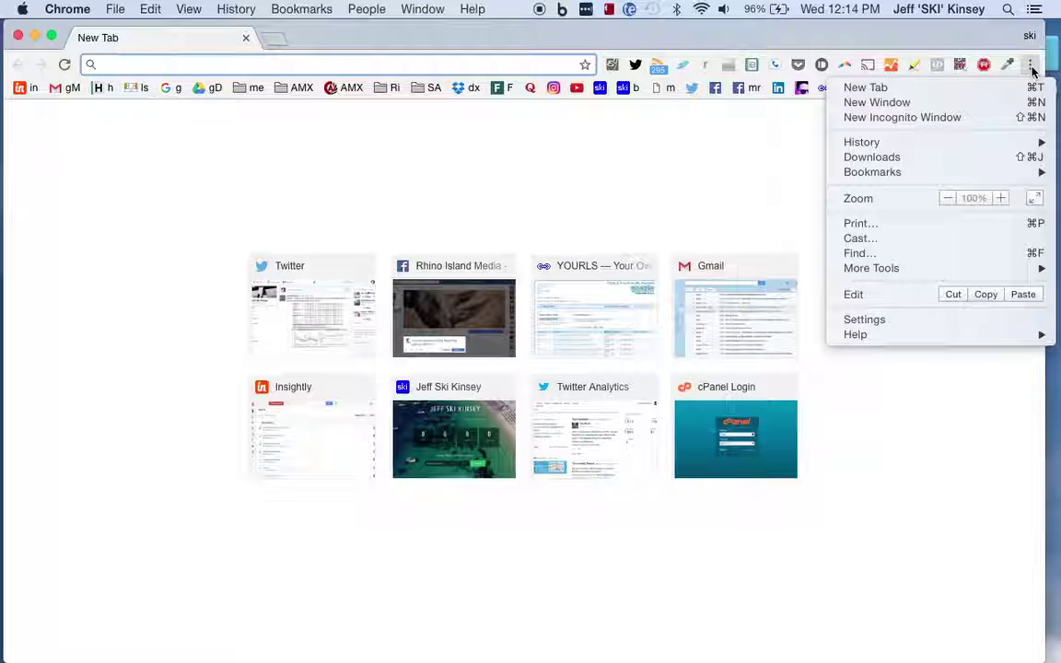
{"action": "mouse_move", "coordinate": [871, 270]}
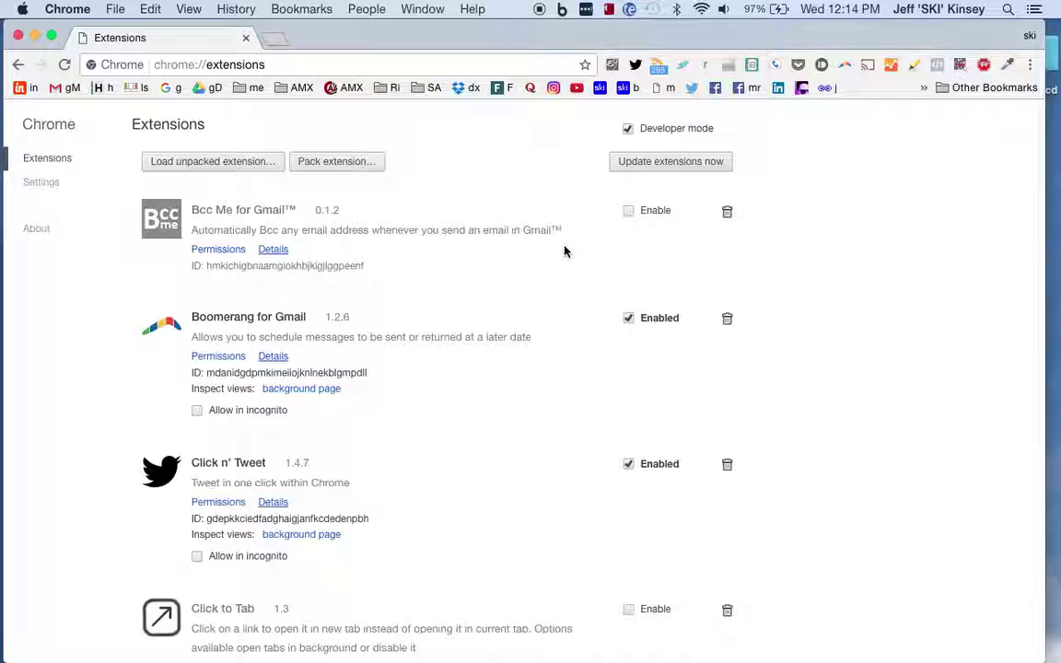
{"action": "scroll", "coordinate": [564, 252], "scroll_direction": "down", "scroll_amount": 3}
{"action": "scroll", "coordinate": [565, 252], "scroll_direction": "down", "scroll_amount": 15}
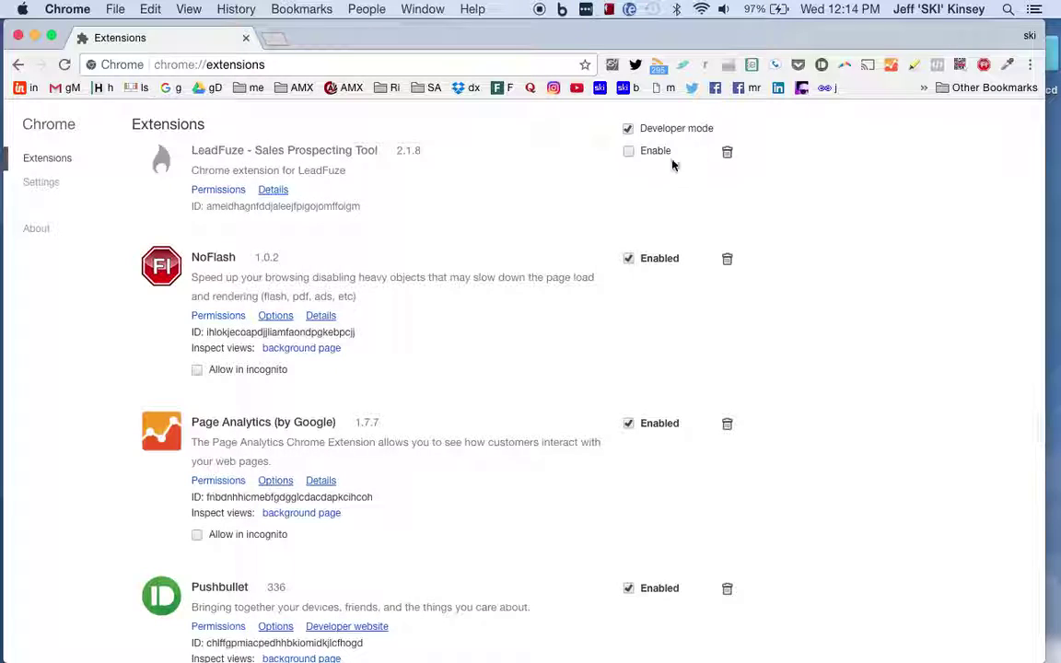
{"action": "scroll", "coordinate": [488, 250], "scroll_direction": "down", "scroll_amount": 5}
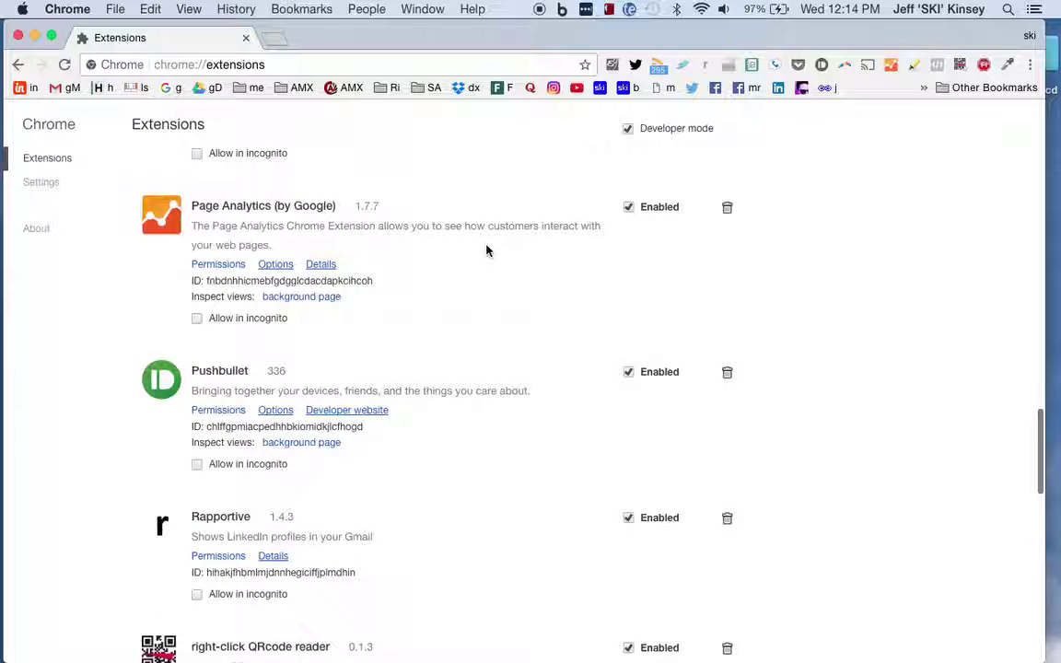
{"action": "scroll", "coordinate": [488, 251], "scroll_direction": "down", "scroll_amount": 6}
{"action": "scroll", "coordinate": [489, 251], "scroll_direction": "up", "scroll_amount": 5}
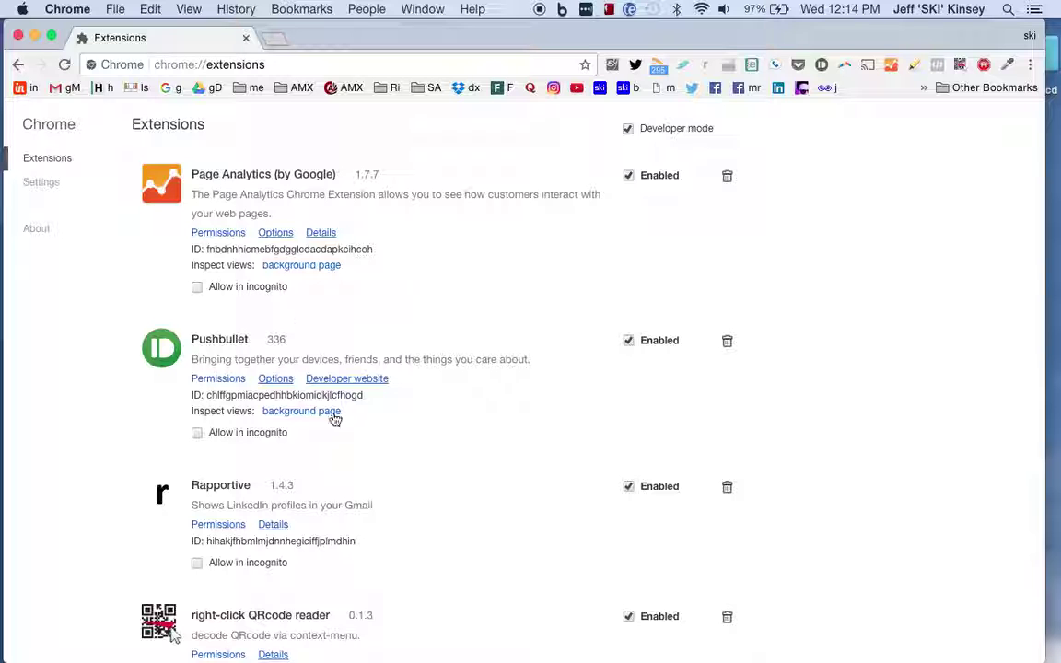
{"action": "scroll", "coordinate": [415, 323], "scroll_direction": "up", "scroll_amount": 10}
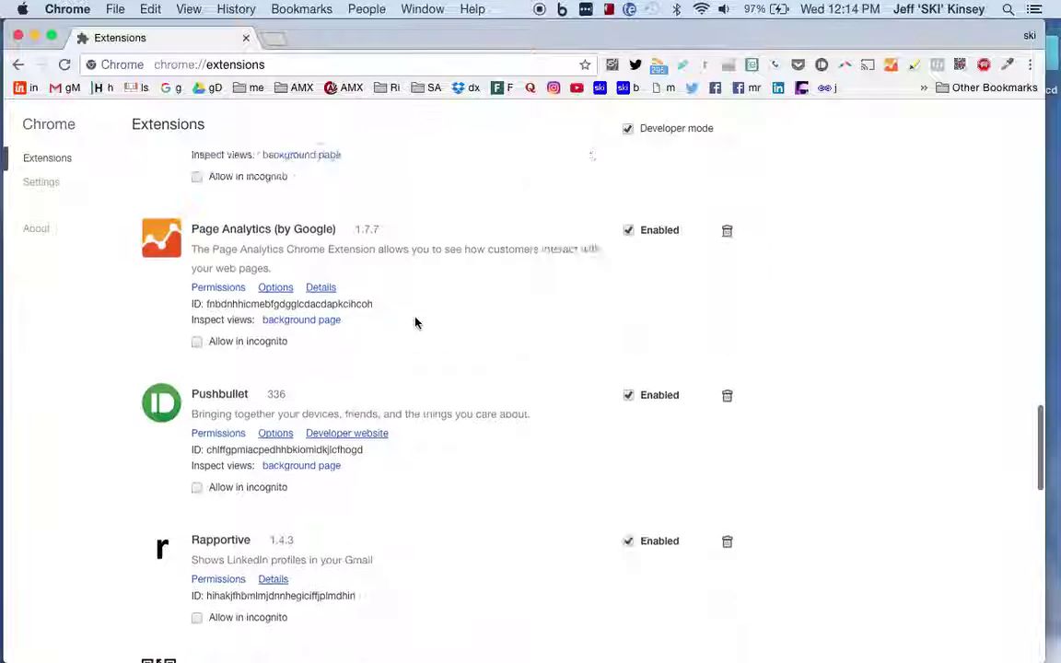
{"action": "scroll", "coordinate": [415, 322], "scroll_direction": "up", "scroll_amount": 2}
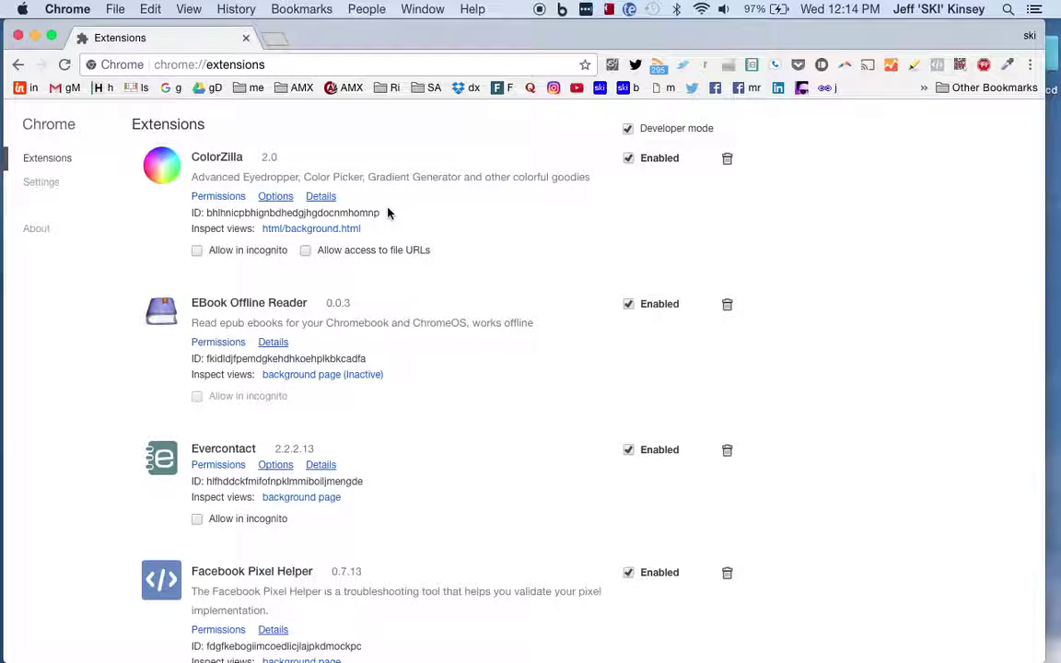
{"action": "scroll", "coordinate": [388, 211], "scroll_direction": "down", "scroll_amount": 15}
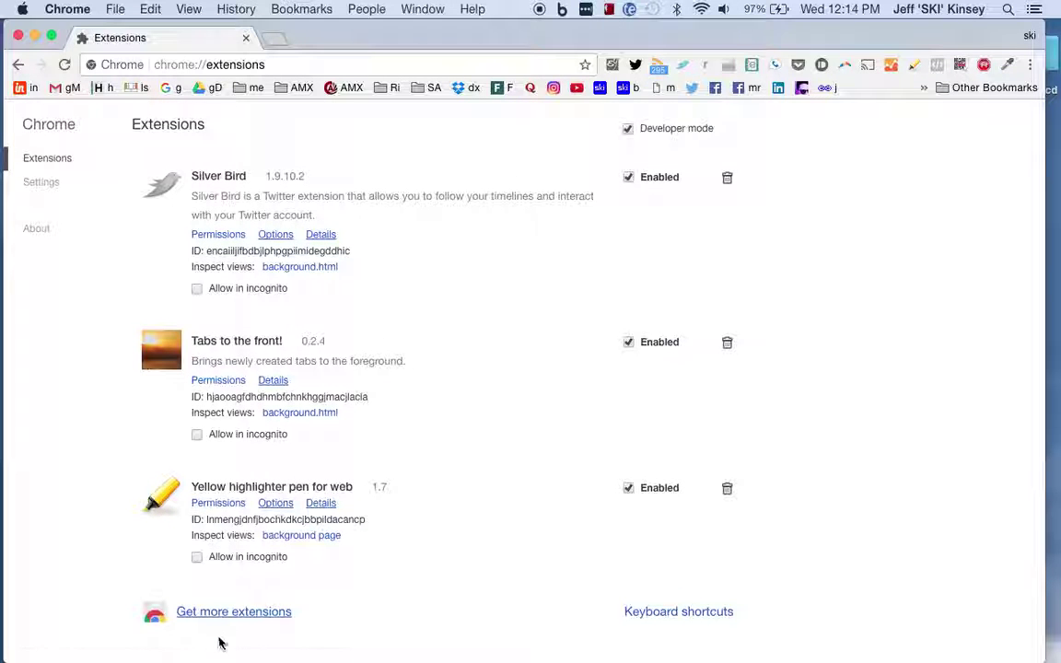
- Search the Chrome Web Store for 'email qualifier'
{"action": "left_click", "coordinate": [221, 613]}
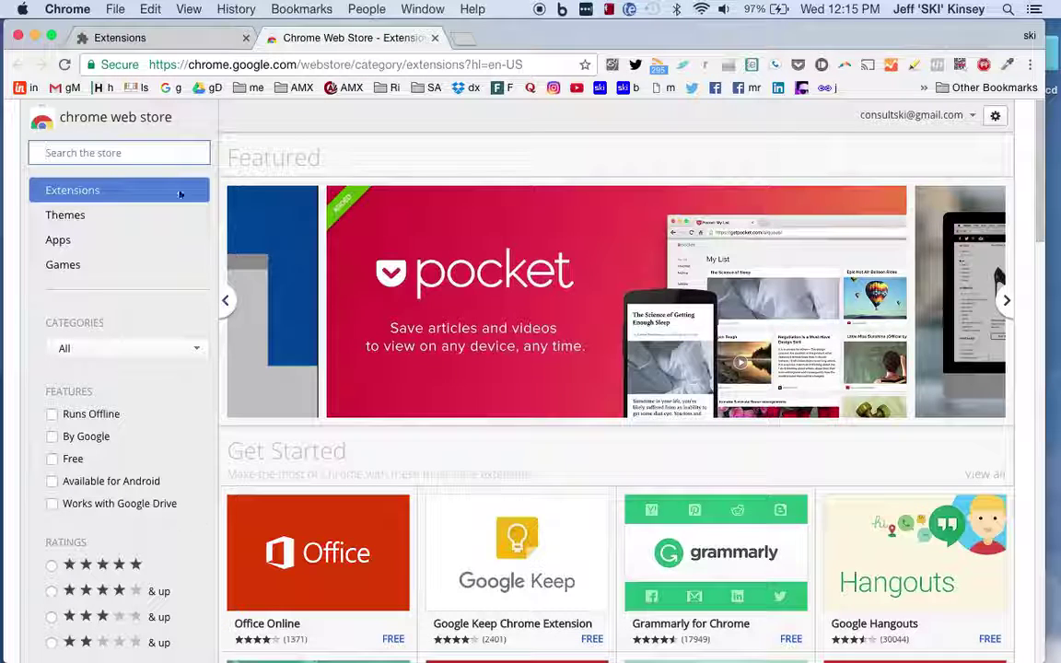
{"action": "left_click", "coordinate": [142, 157]}
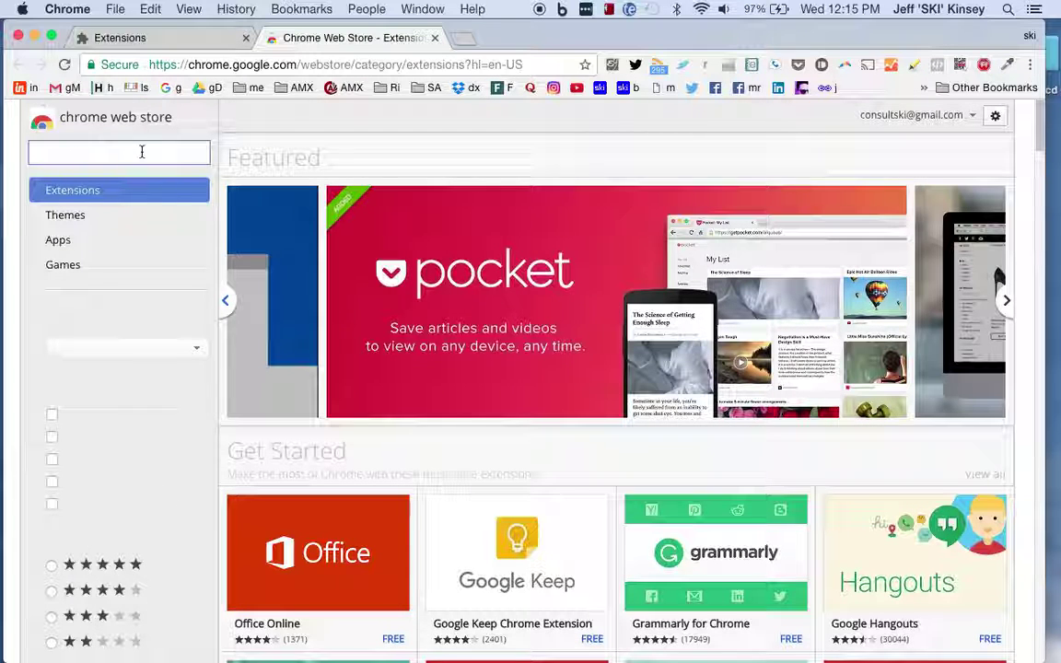
{"action": "type", "text": "email"}
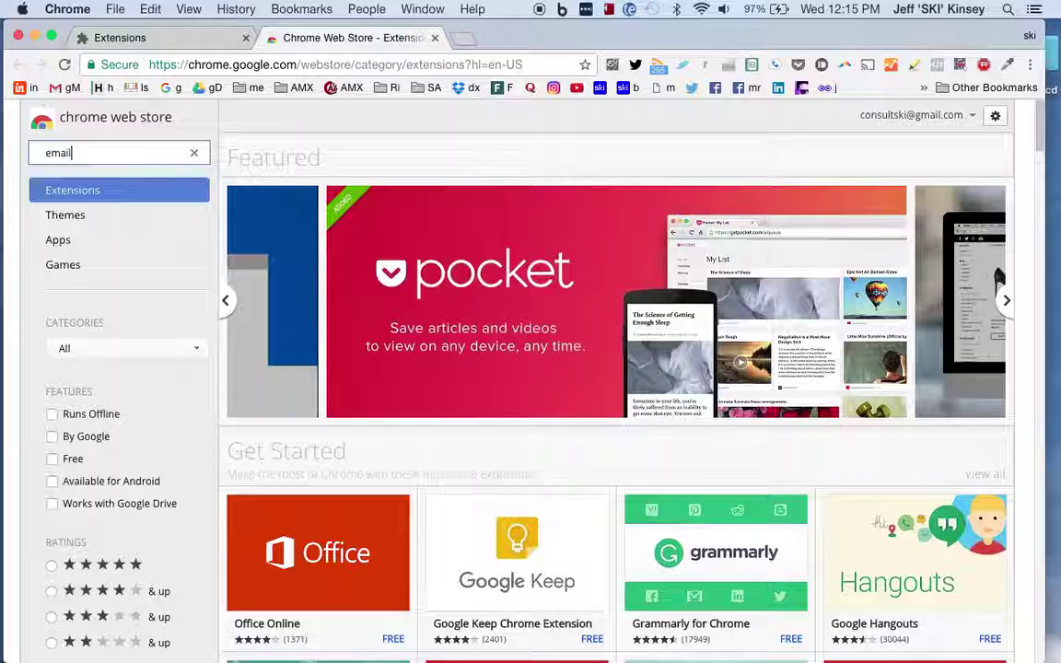
{"action": "type", "text": " qualifier"}
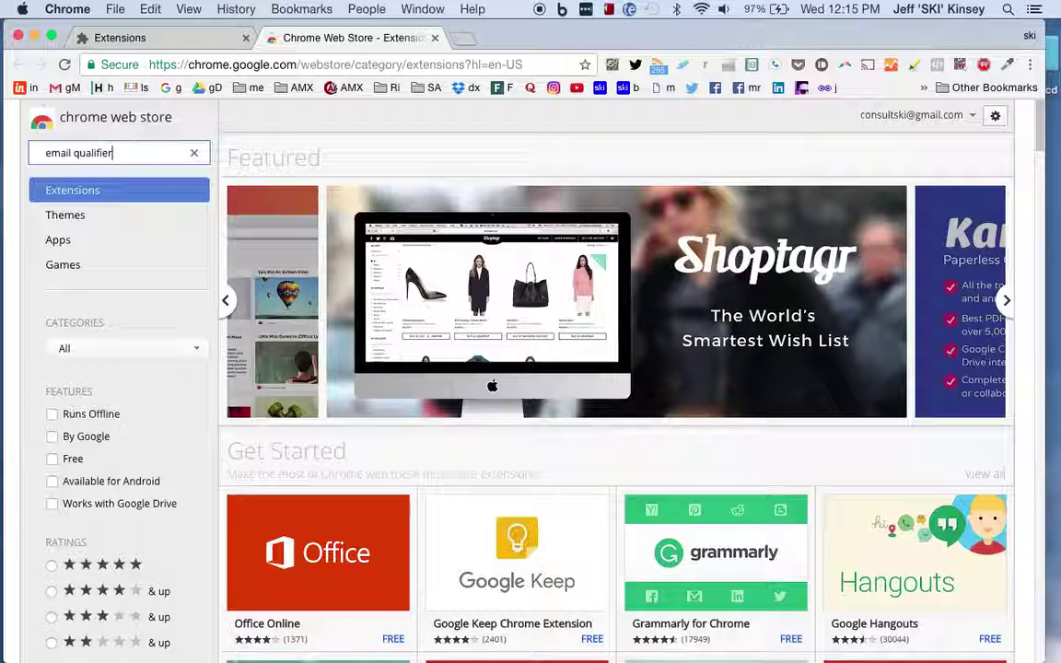
{"action": "key", "text": "Return"}
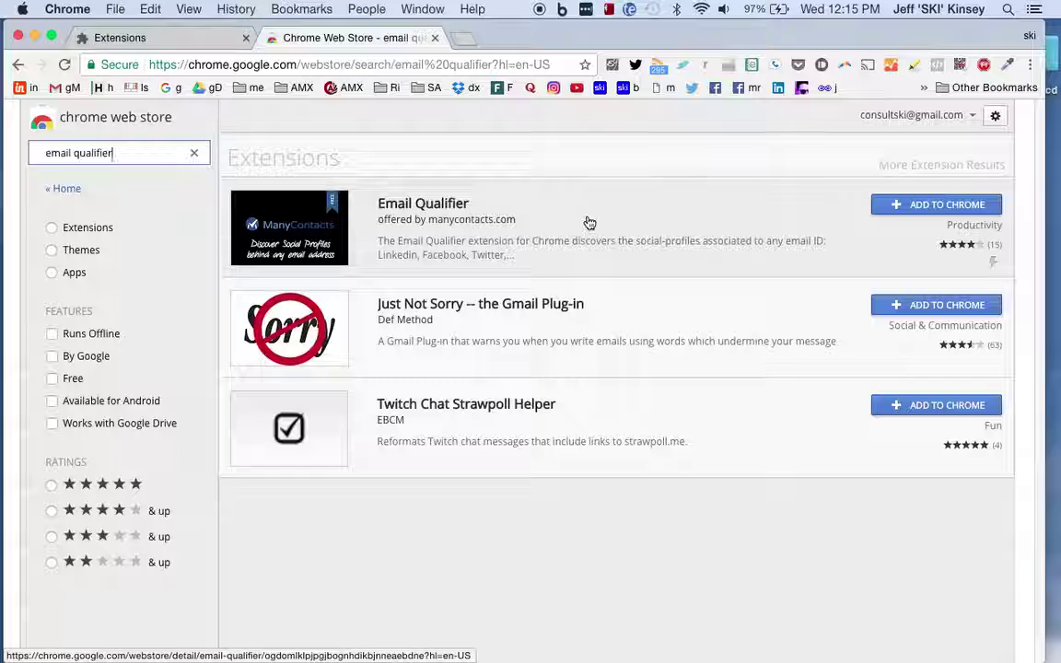
- Add the Email Qualifier extension to Chrome and confirm the installation
{"action": "left_click", "coordinate": [930, 206]}
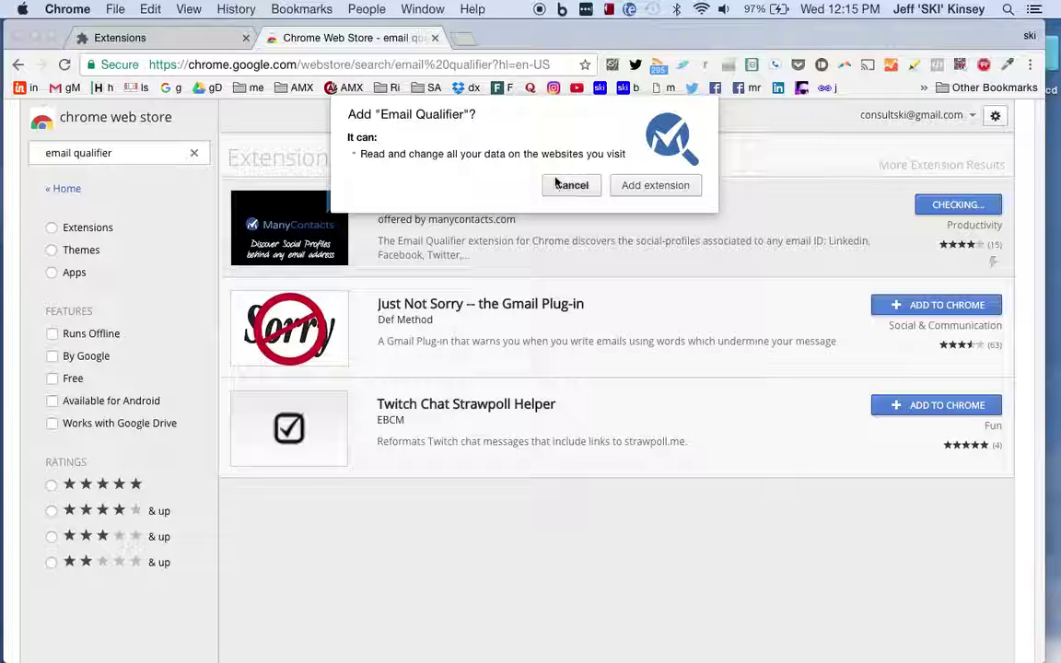
{"action": "left_click", "coordinate": [668, 187]}
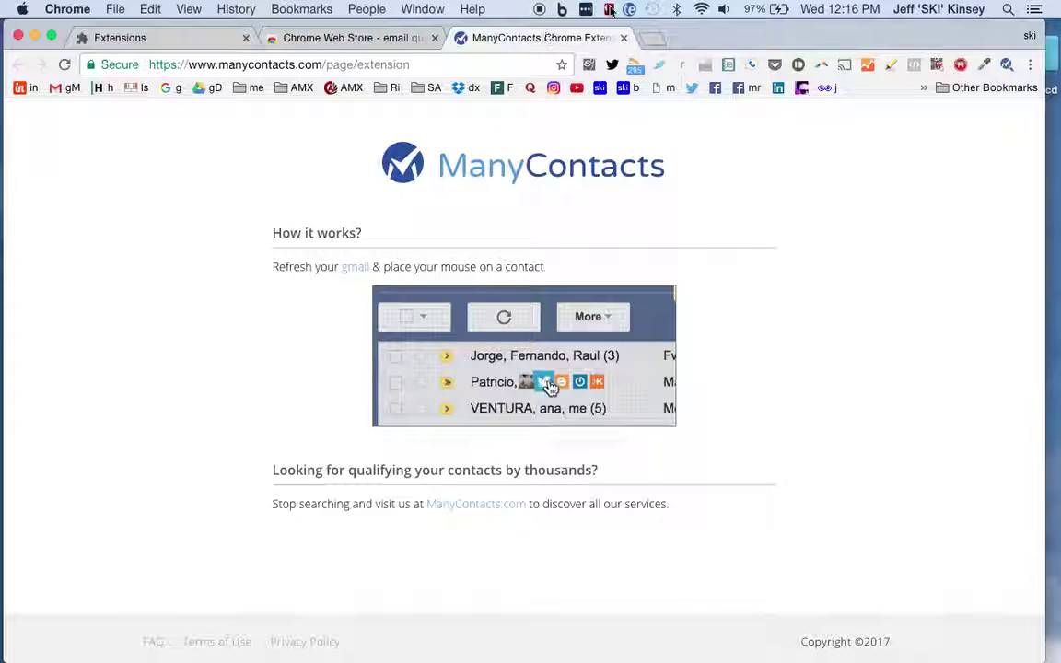
- Close the ManyContacts, Chrome Web Store and Extensions tabs
{"action": "left_click", "coordinate": [624, 37]}
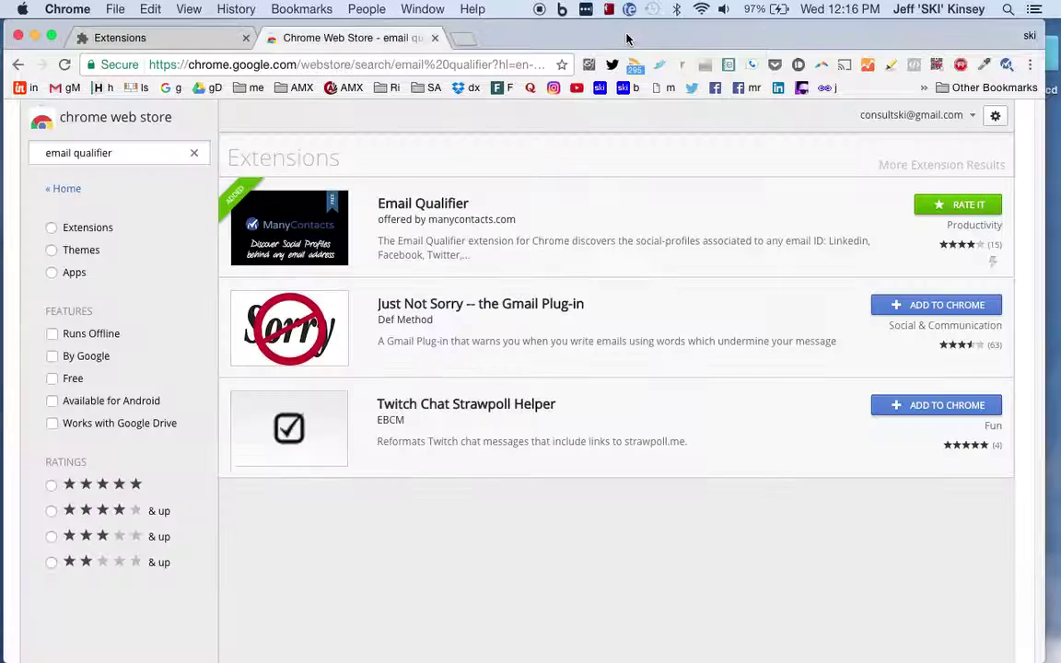
{"action": "left_click", "coordinate": [434, 38]}
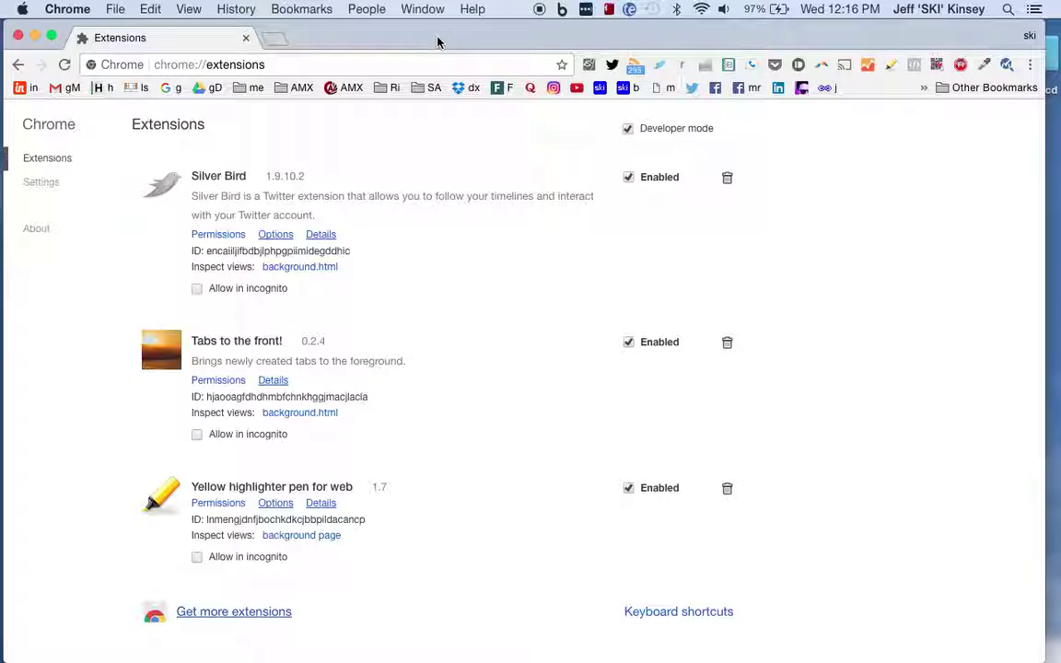
{"action": "left_click", "coordinate": [251, 38]}
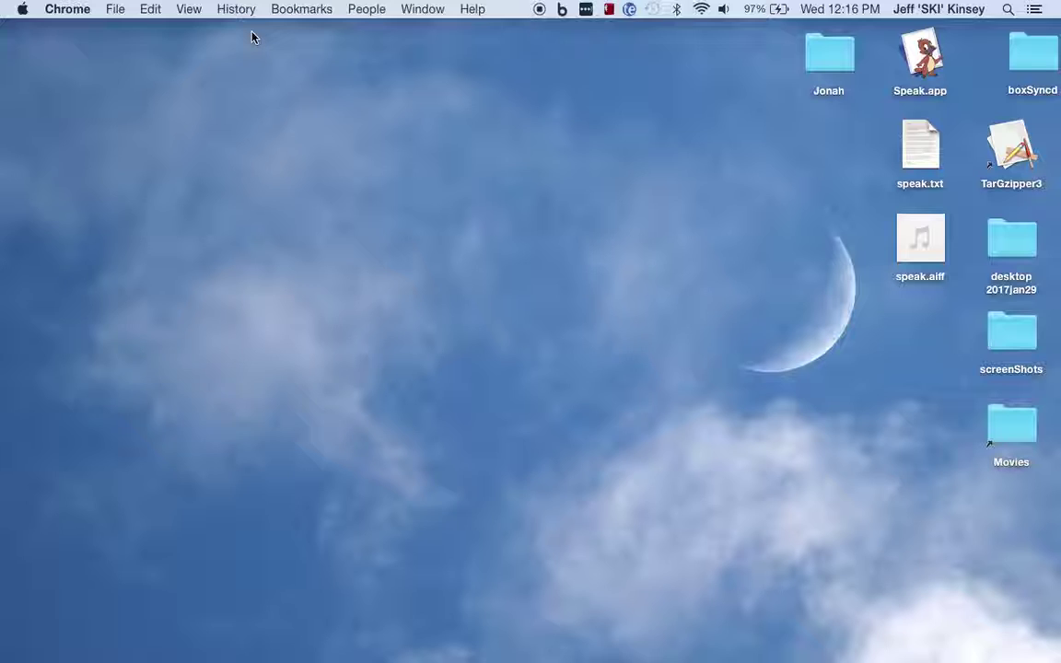
- Go to ohiofrieght.net in a new browser window
{"action": "key", "text": "super+n"}
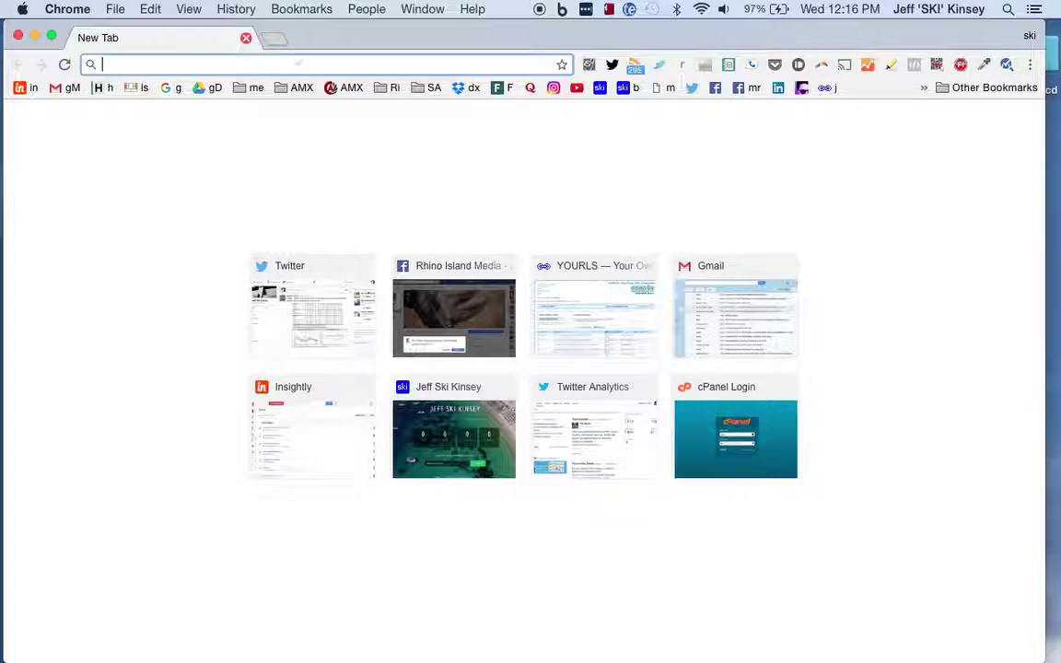
{"action": "type", "text": "ohiofr"}
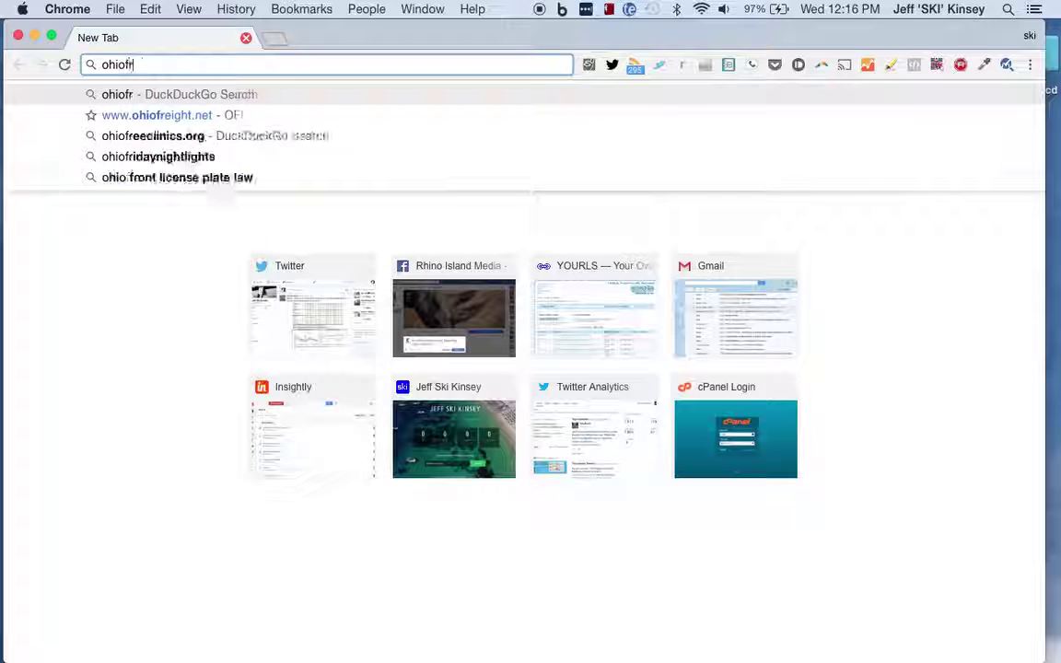
{"action": "type", "text": "ieght"}
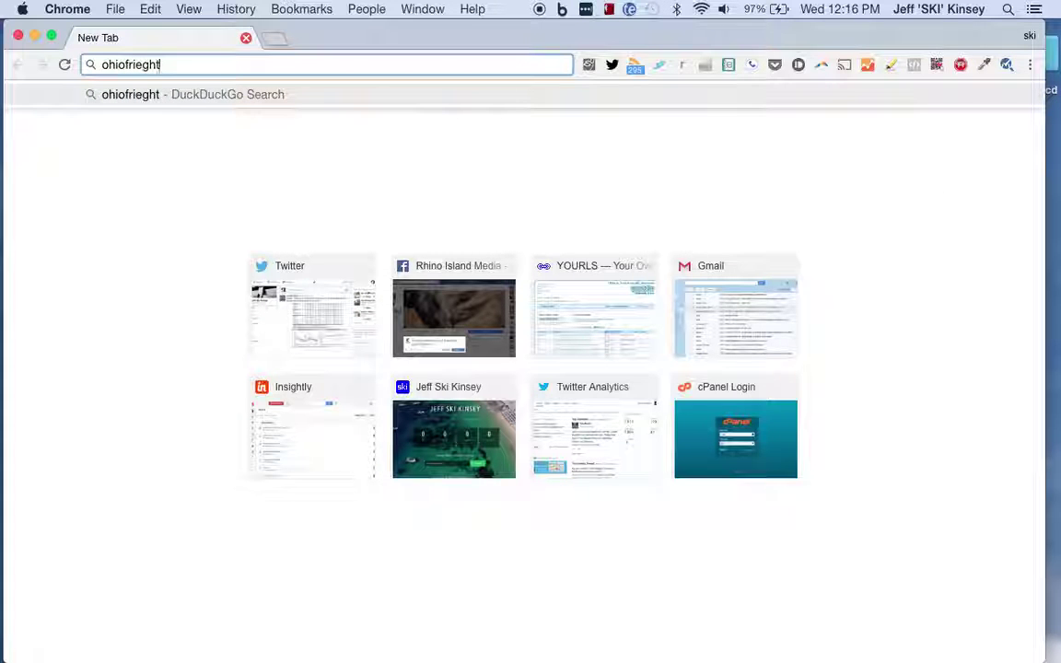
{"action": "type", "text": ".net"}
{"action": "key", "text": "Return"}
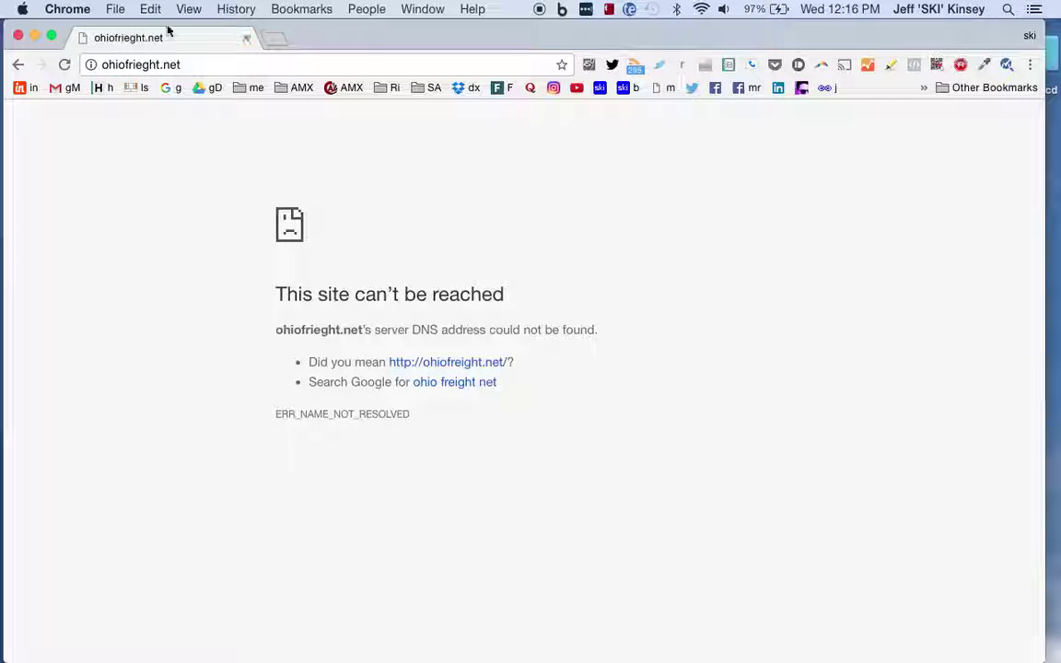
- Correct the address spelling to ohiofreight.net and load it
{"action": "left_click", "coordinate": [140, 66]}
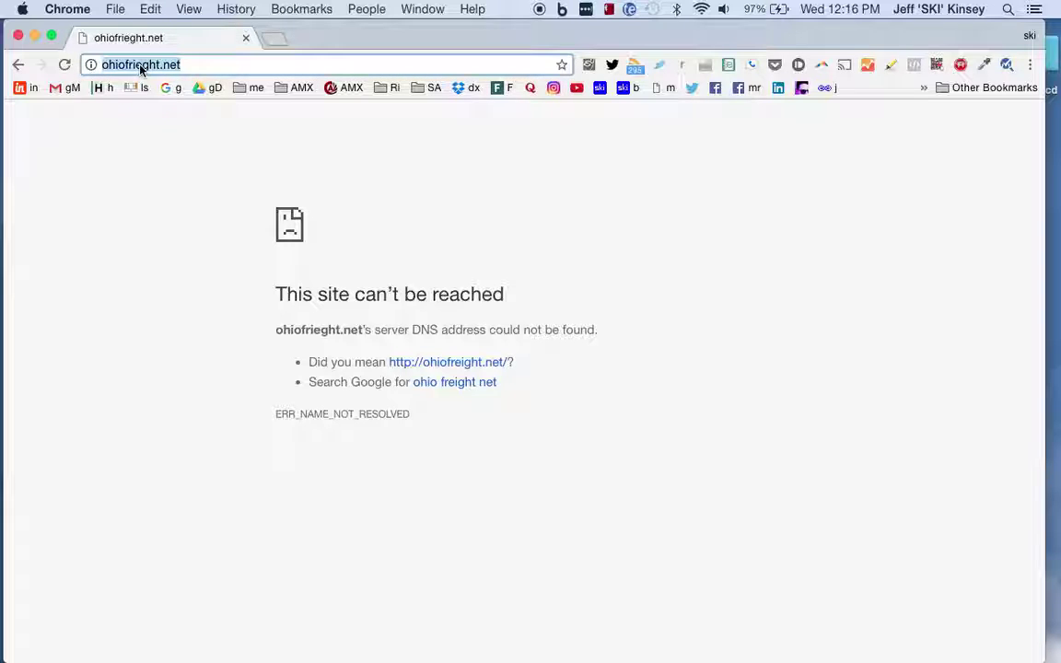
{"action": "left_click", "coordinate": [140, 66]}
{"action": "key", "text": "BackSpace"}
{"action": "key", "text": "BackSpace"}
{"action": "type", "text": "ei"}
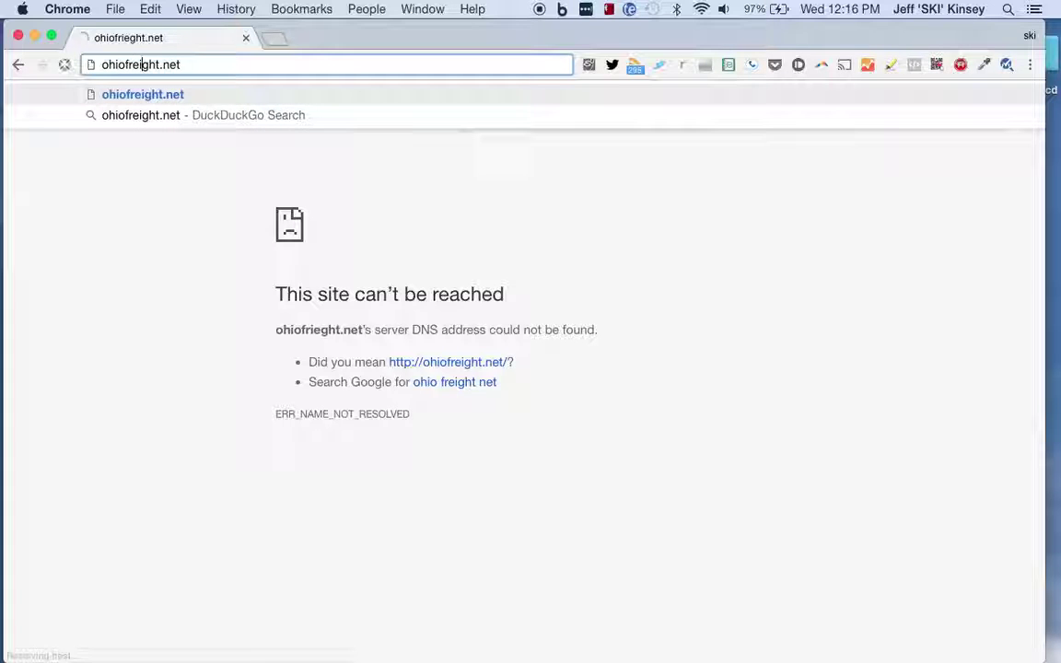
{"action": "key", "text": "Return"}
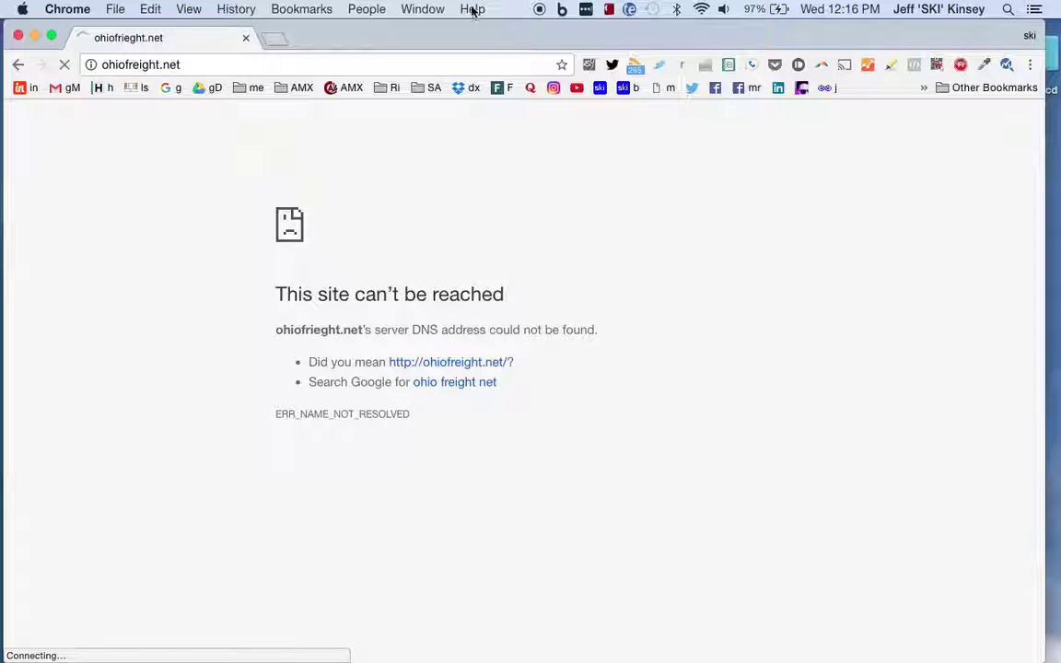
- Check the connected Wi-Fi network, then select the whole address
{"action": "left_click", "coordinate": [701, 9]}
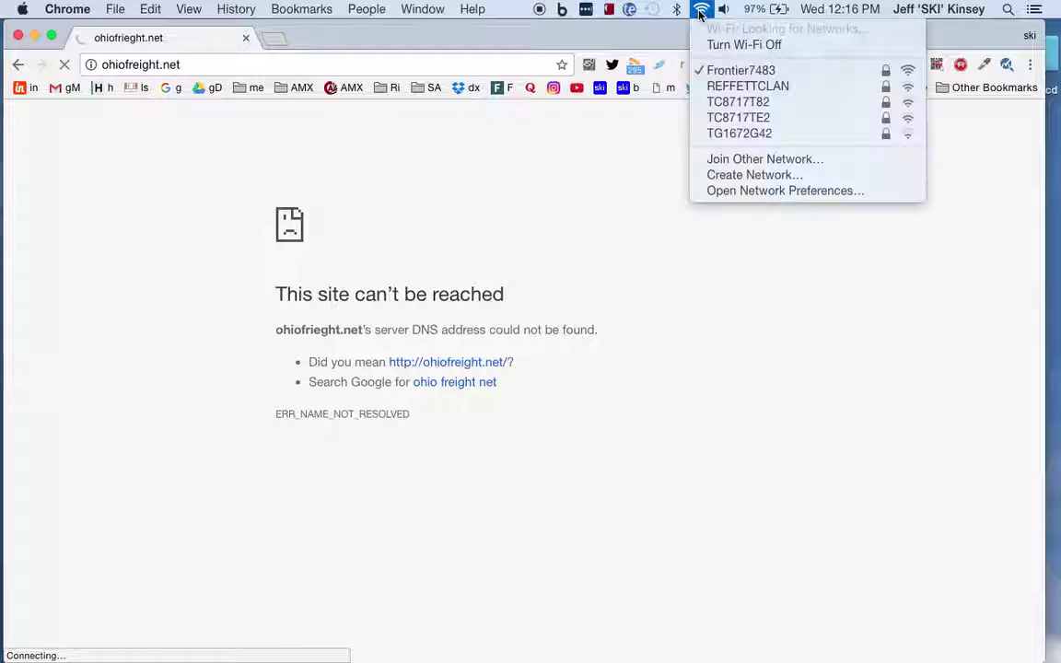
{"action": "left_click", "coordinate": [629, 48]}
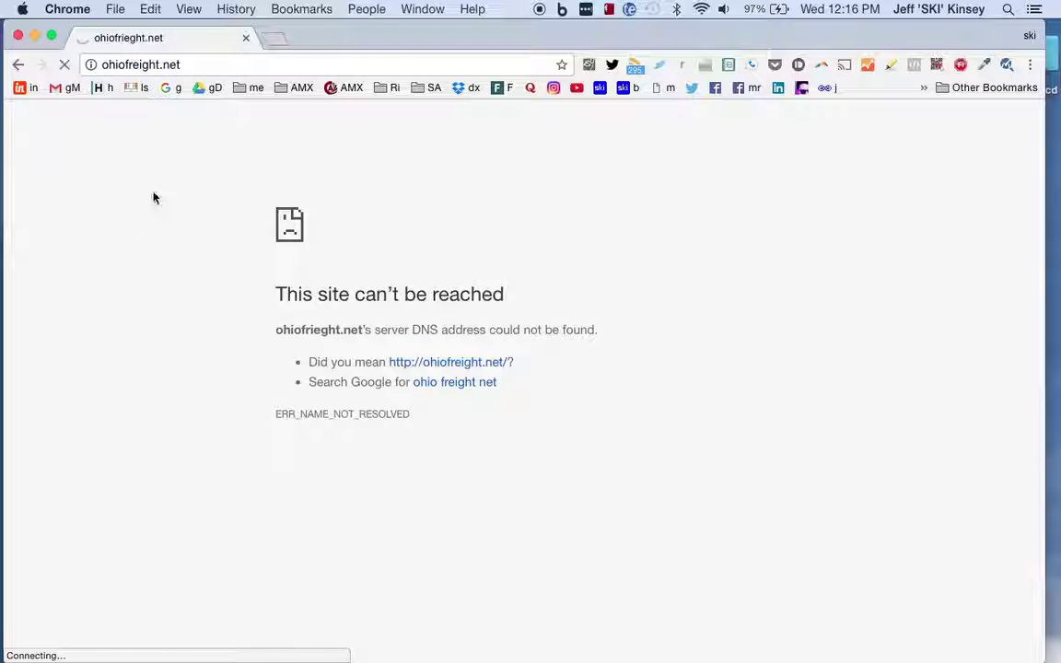
{"action": "left_click", "coordinate": [273, 64]}
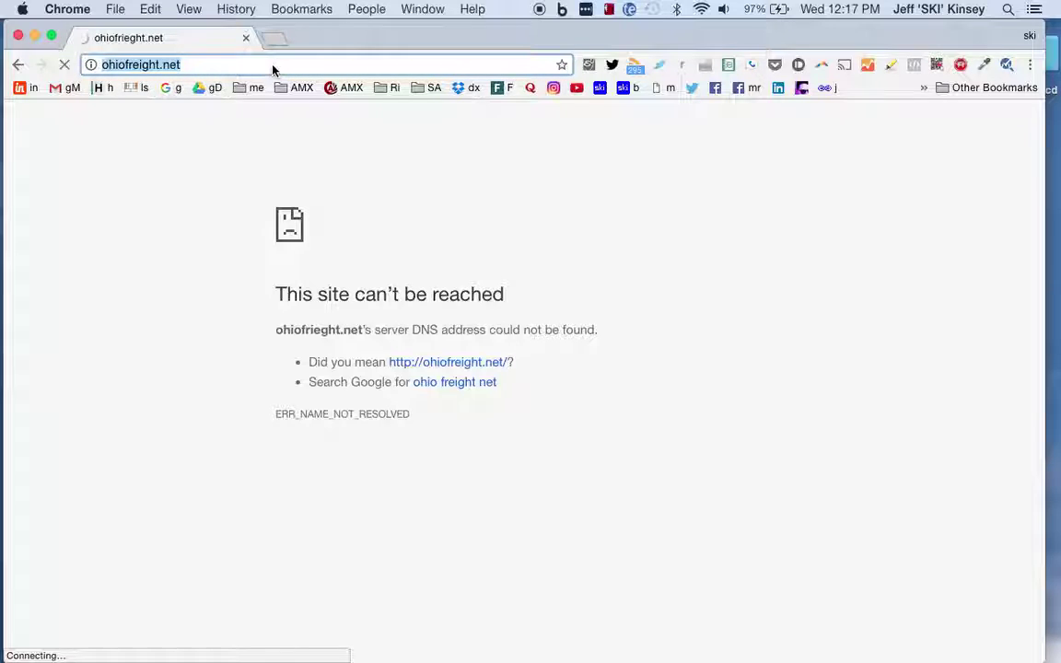
- Go to consultski.com and check which emails the email-finder extension finds there
{"action": "type", "text": "consultski.com"}
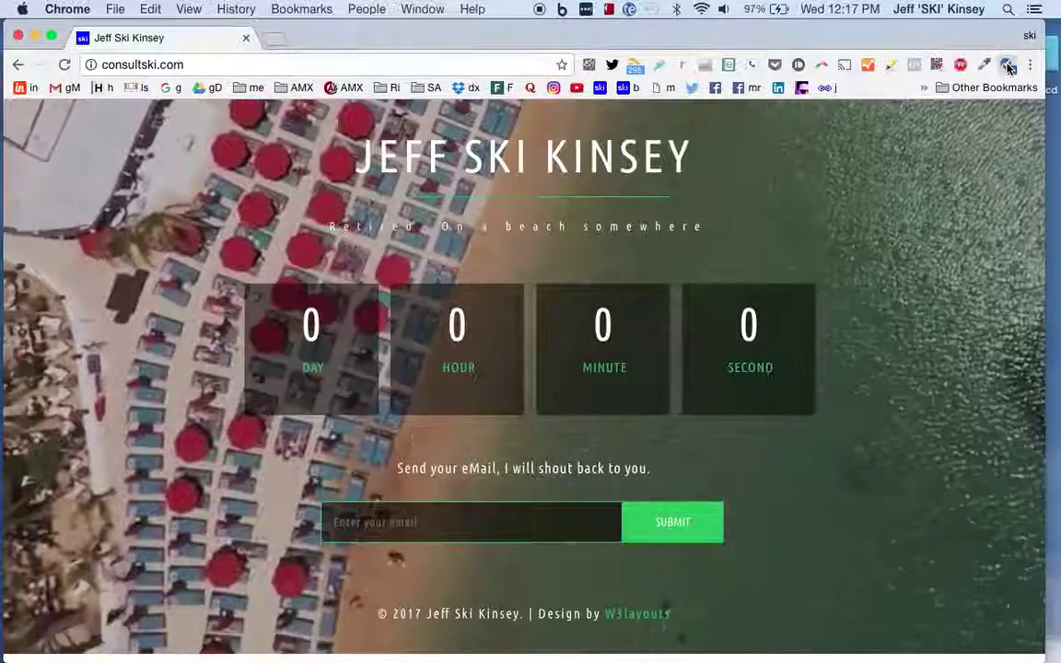
{"action": "left_click", "coordinate": [1008, 65]}
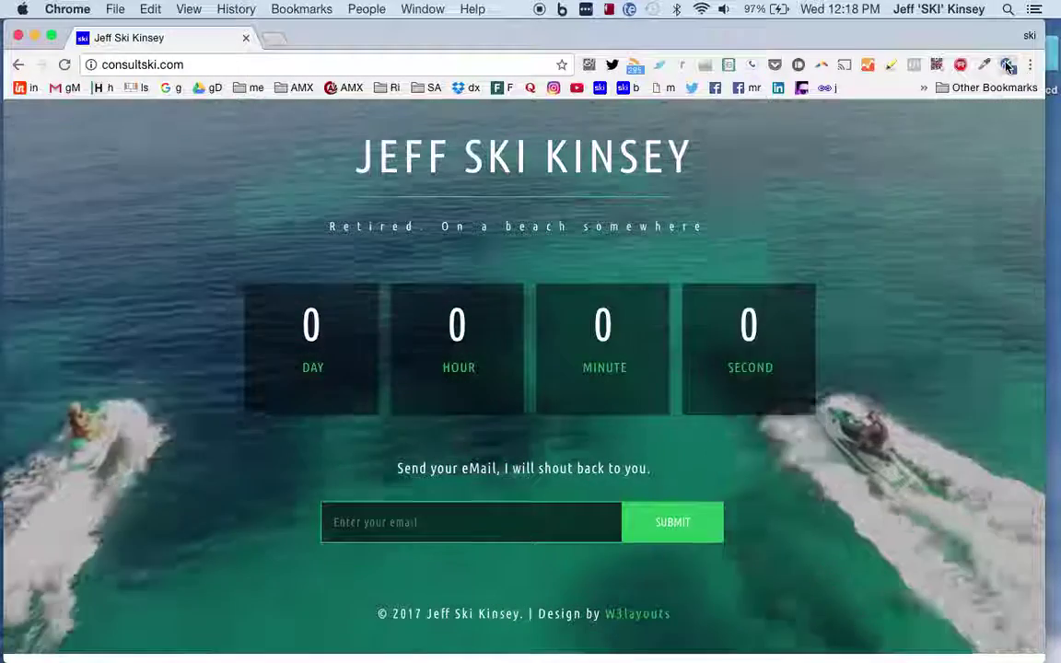
- Open the ManyContacts email checker and enter the contact's ohiofreight.net email address
{"action": "left_click", "coordinate": [1009, 67]}
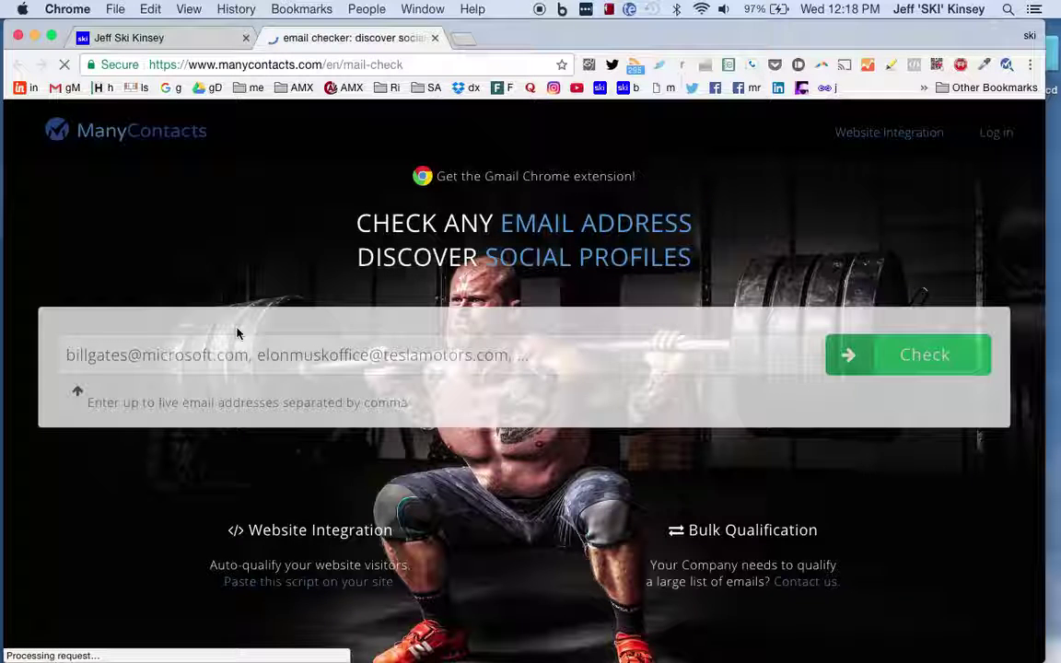
{"action": "left_click", "coordinate": [249, 349]}
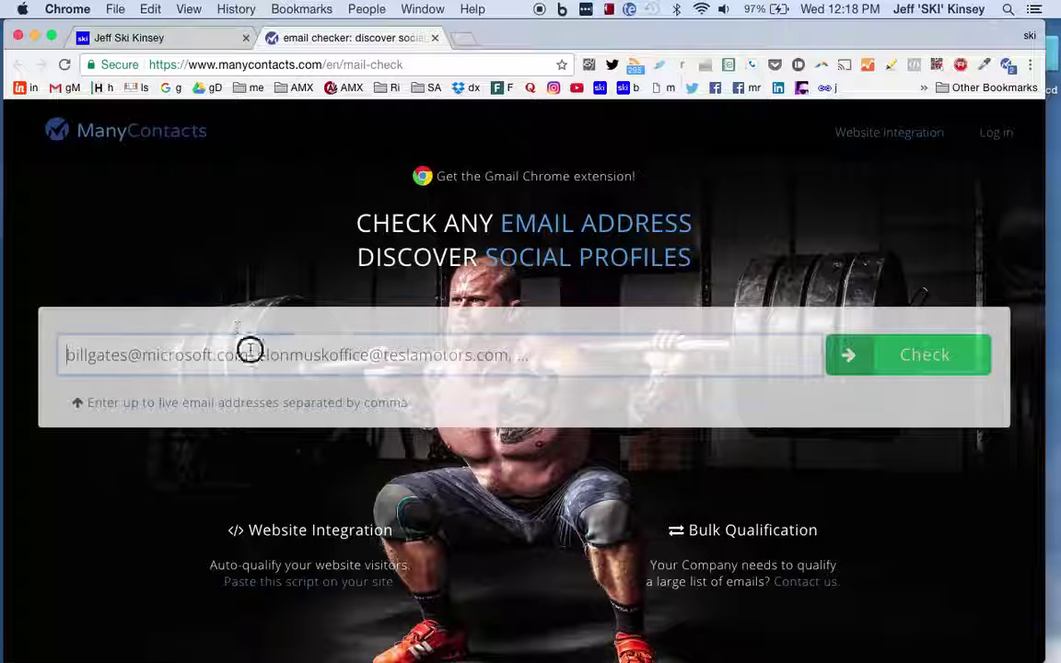
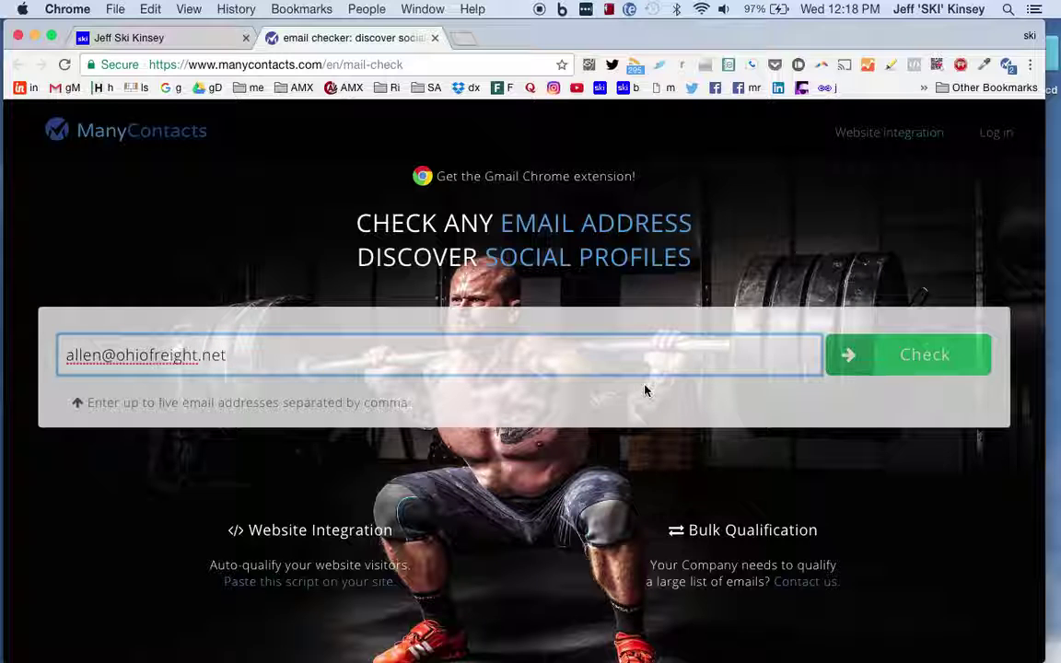
- Run the social-profile check and scroll through the contact's Twitter profile
{"action": "left_click", "coordinate": [910, 359]}
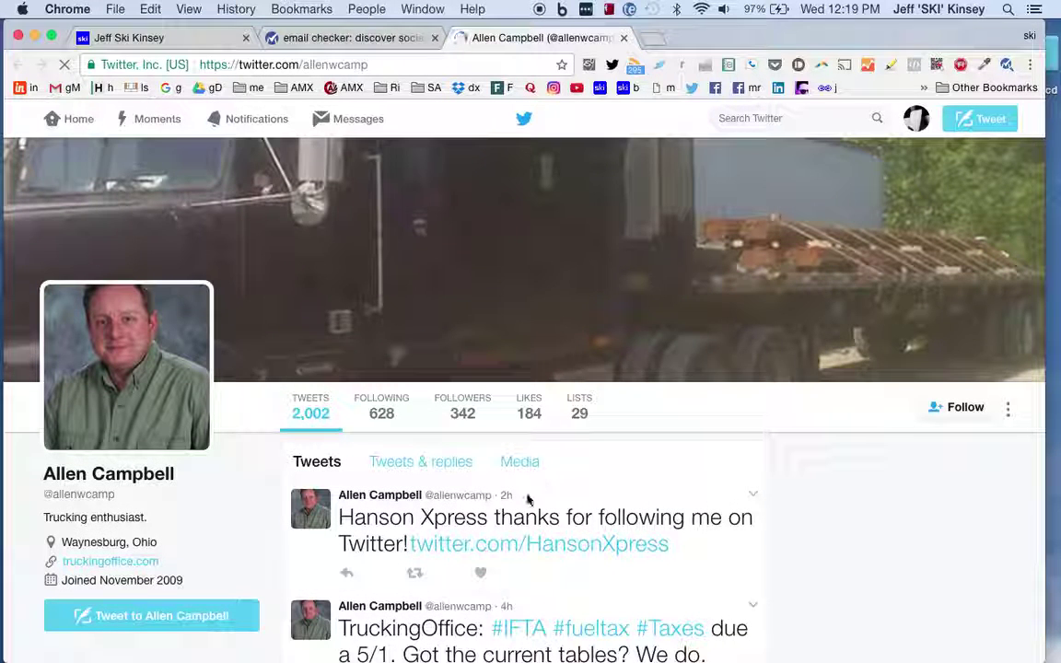
{"action": "scroll", "coordinate": [591, 452], "scroll_direction": "down", "scroll_amount": 2}
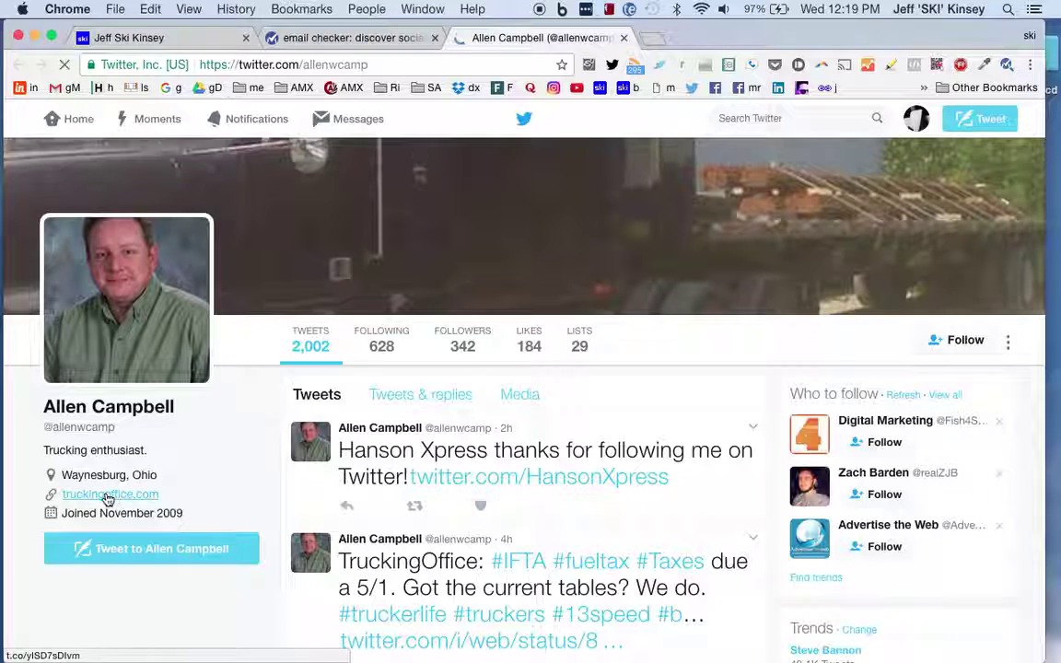
- Close the Twitter tab and reopen Extensions, scrolling down to ColorZilla
{"action": "left_click", "coordinate": [624, 38]}
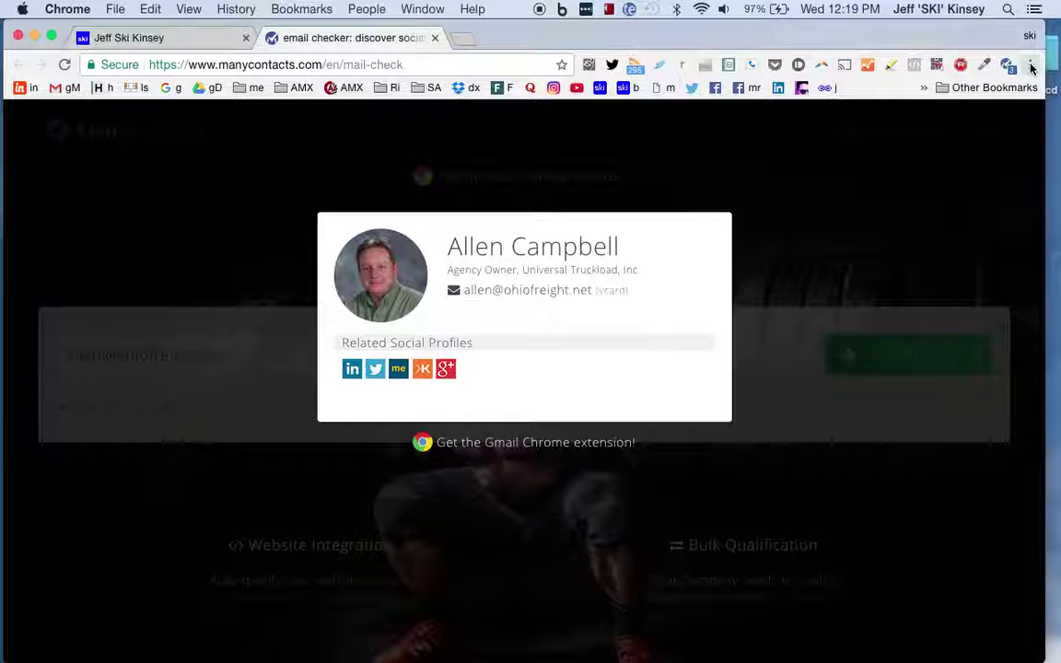
{"action": "left_click", "coordinate": [1032, 67]}
{"action": "mouse_move", "coordinate": [880, 271]}
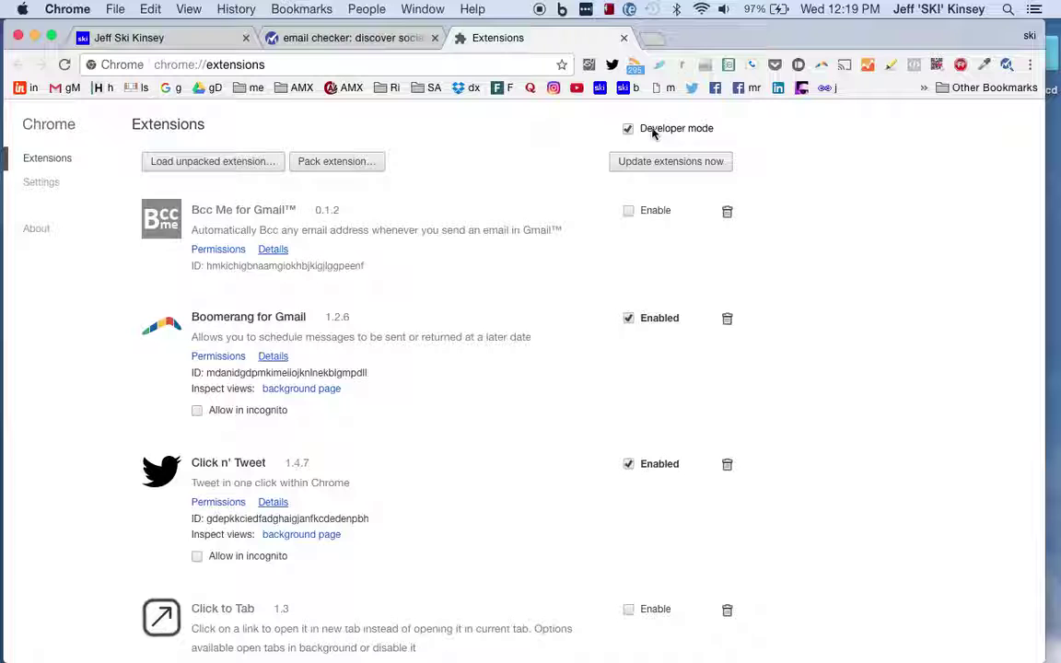
{"action": "scroll", "coordinate": [526, 194], "scroll_direction": "down", "scroll_amount": 2}
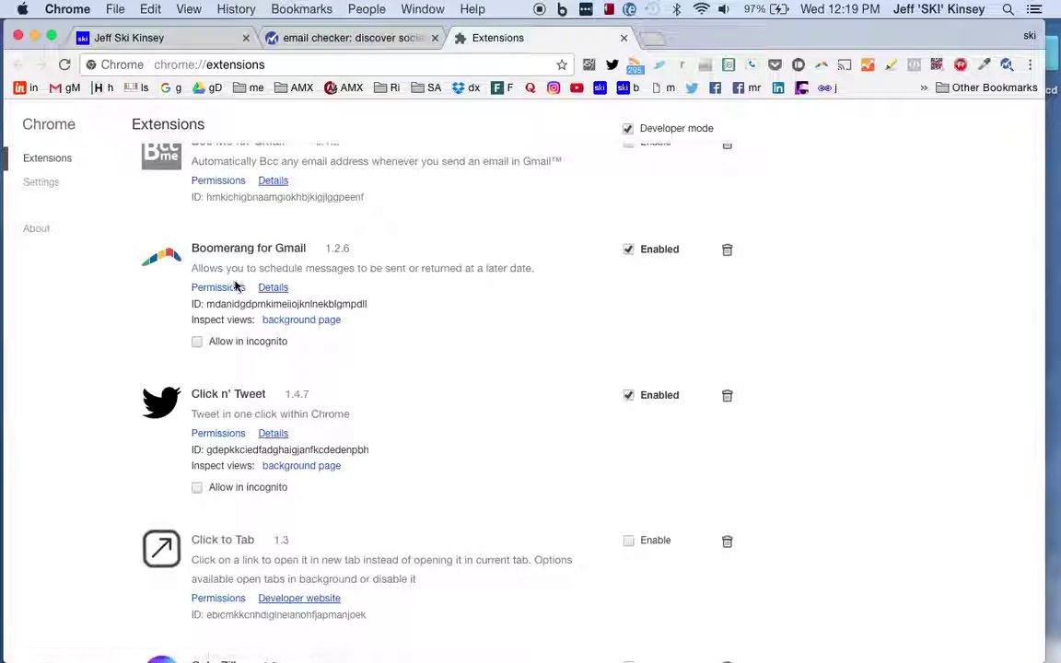
{"action": "scroll", "coordinate": [238, 288], "scroll_direction": "down", "scroll_amount": 8}
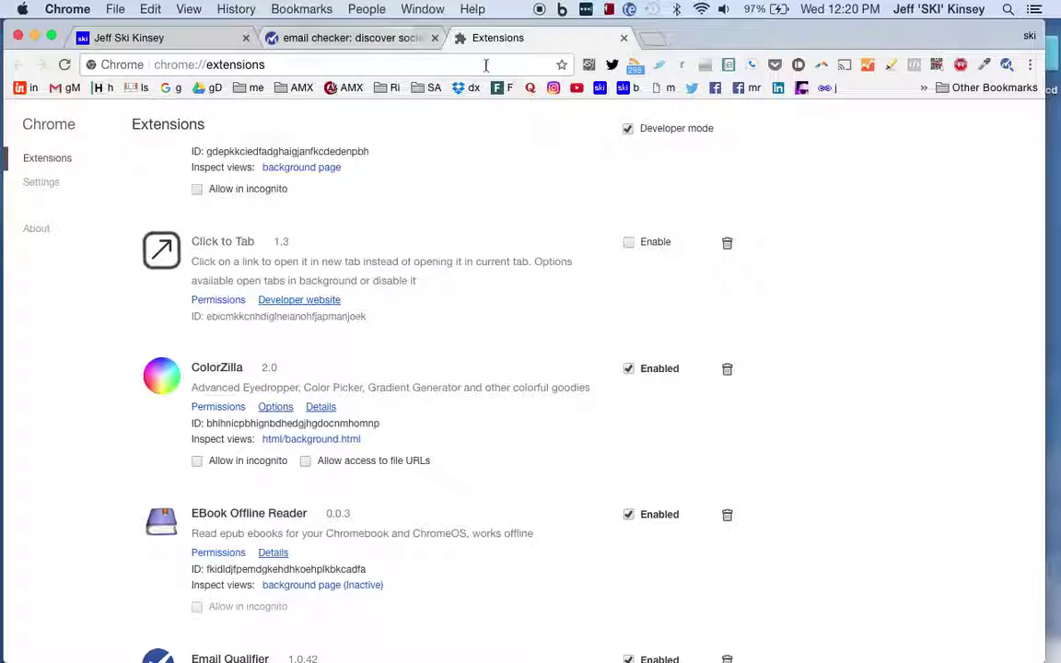
- On the consultski.com page, use ColorZilla to copy the second countdown box's colour, #192019
{"action": "left_click", "coordinate": [201, 42]}
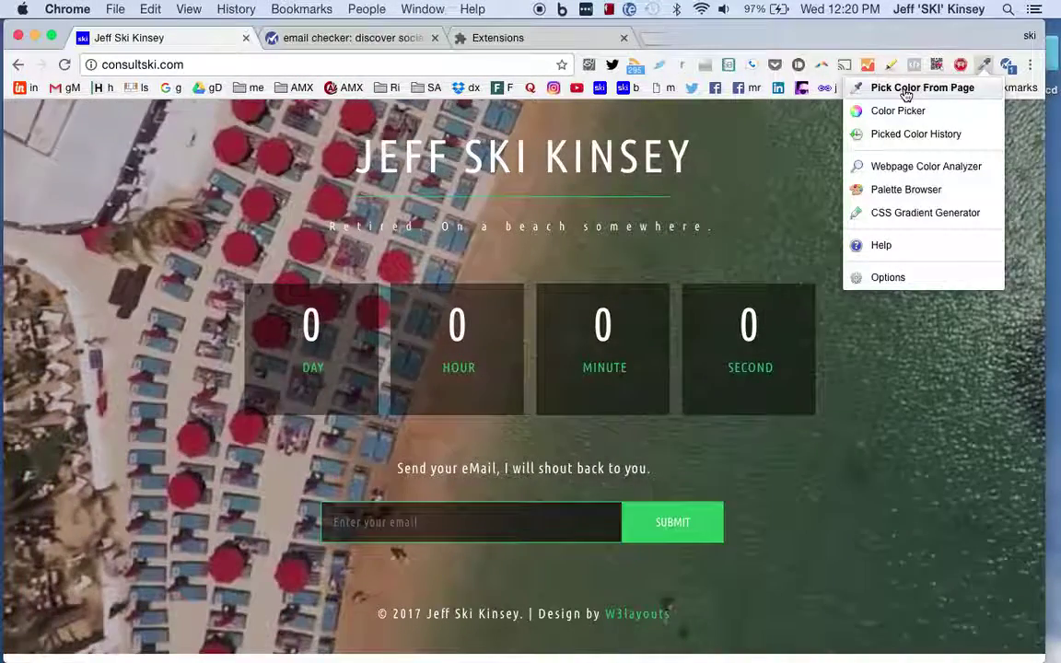
{"action": "left_click", "coordinate": [912, 90]}
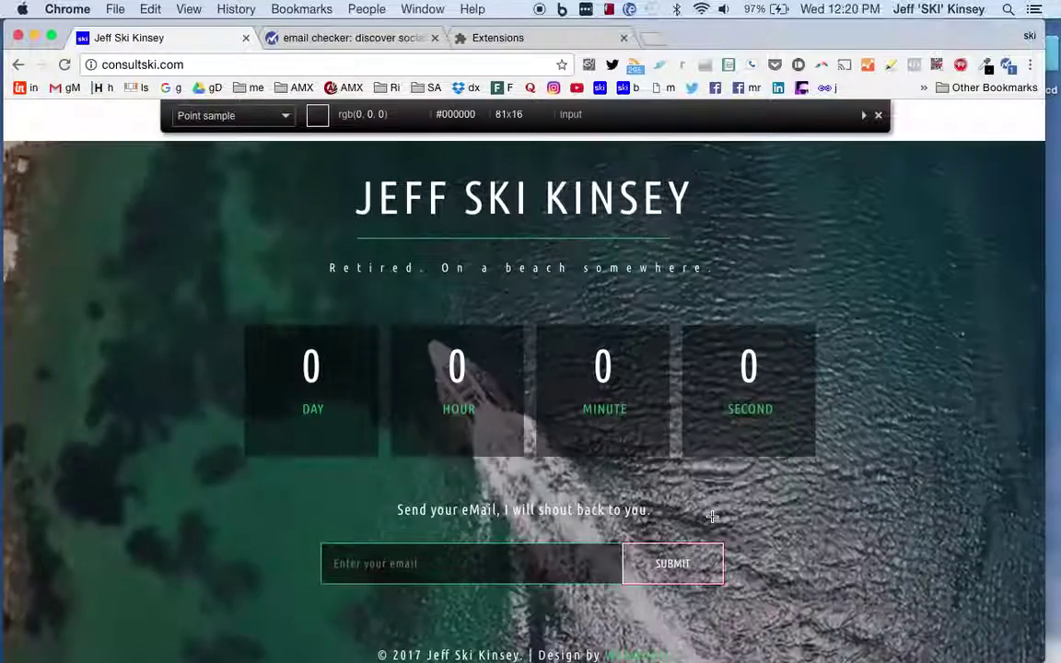
{"action": "left_click", "coordinate": [526, 216]}
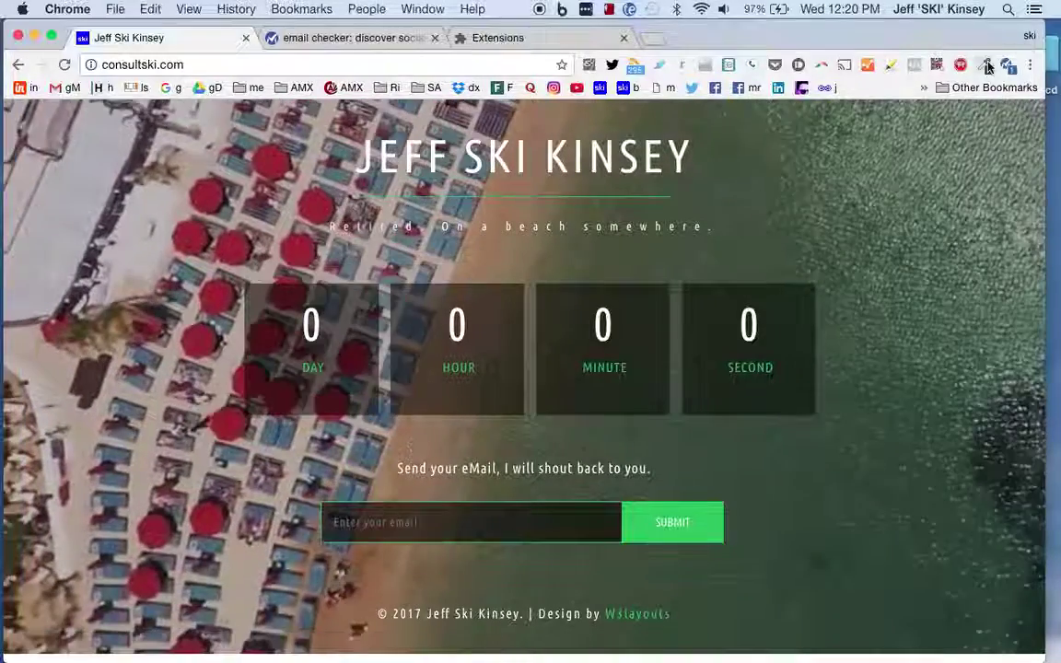
{"action": "left_click", "coordinate": [987, 67]}
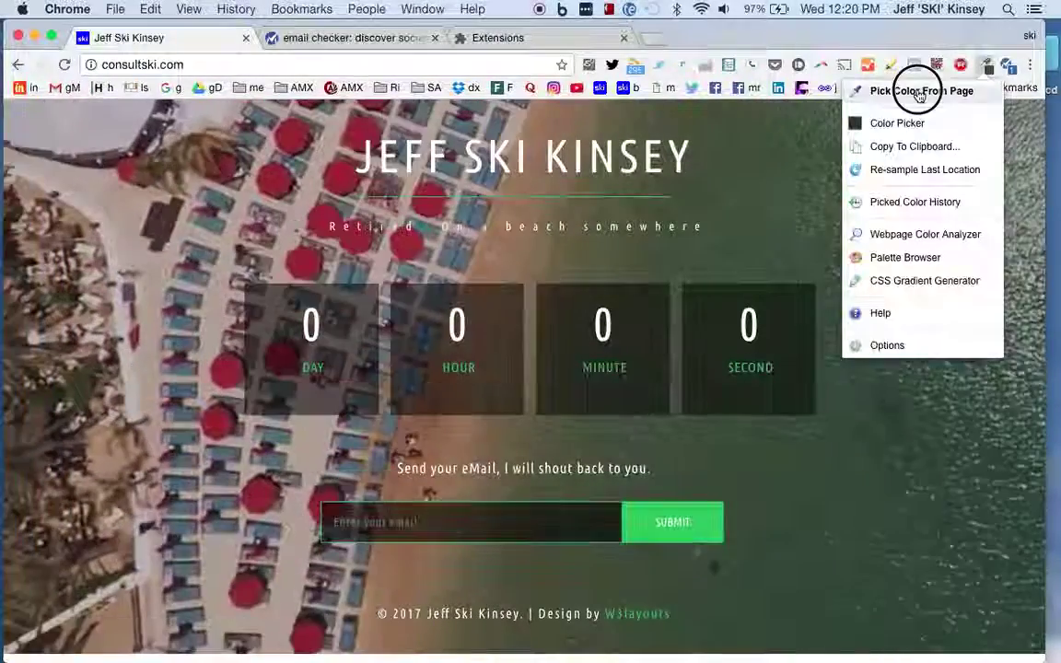
{"action": "left_click", "coordinate": [921, 88]}
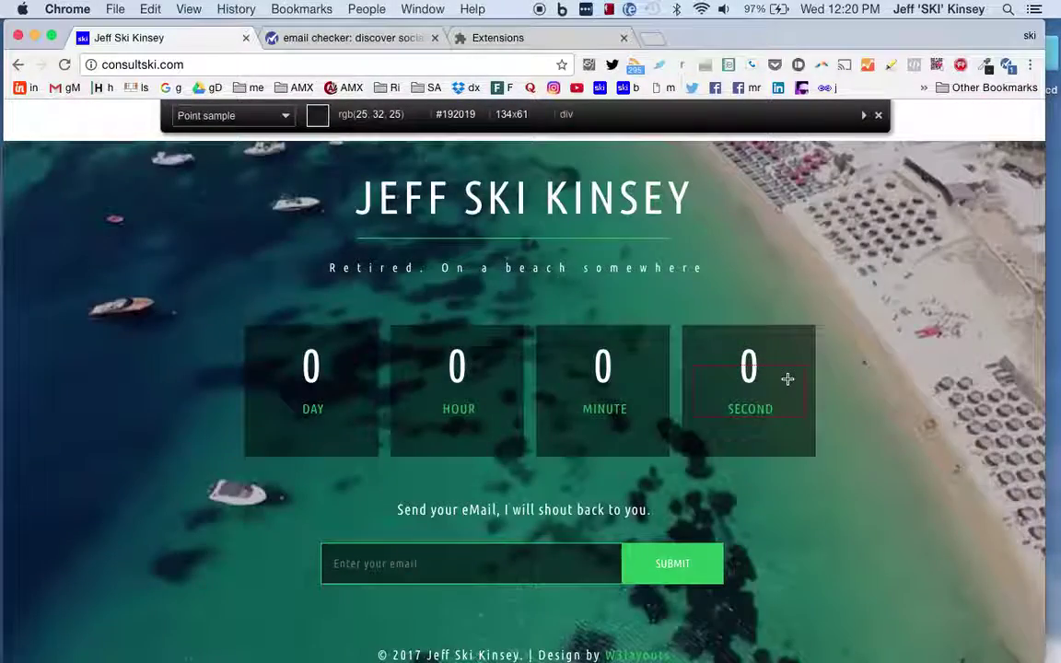
{"action": "left_click", "coordinate": [788, 381]}
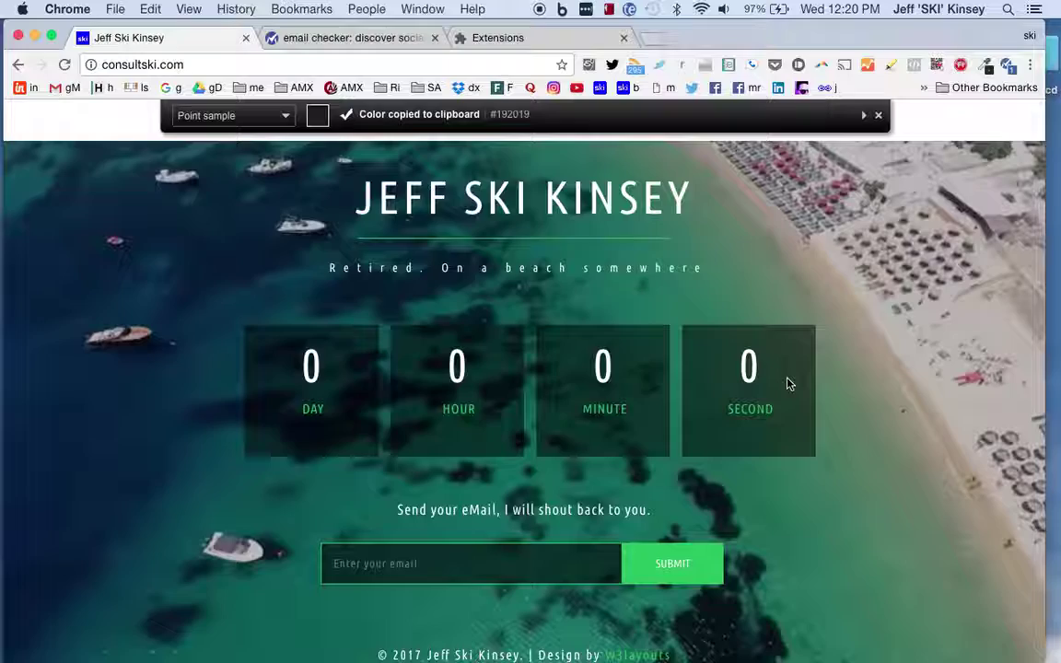
{"action": "left_click", "coordinate": [875, 116]}
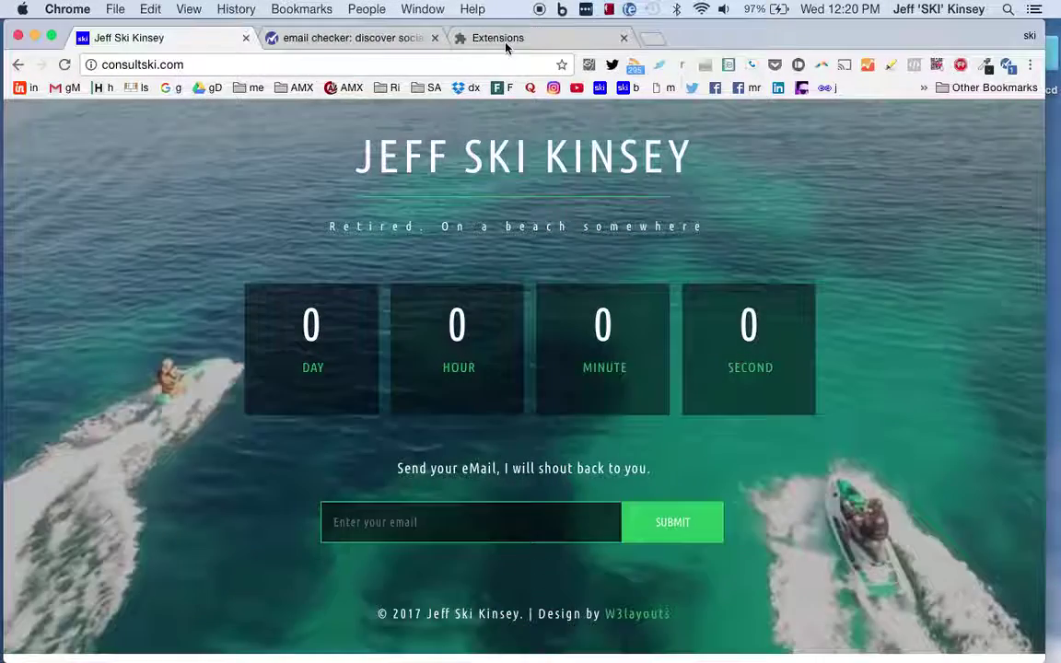
- Paste the copied colour #192019 into the address bar, then return to the Extensions tab
{"action": "left_click", "coordinate": [450, 64]}
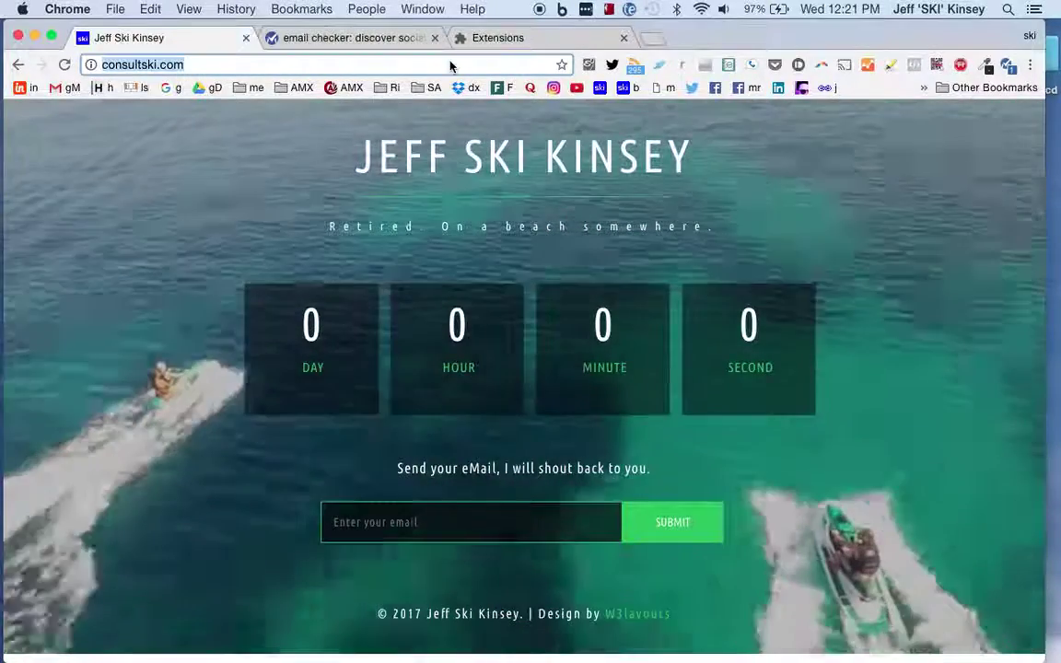
{"action": "key", "text": "super+v"}
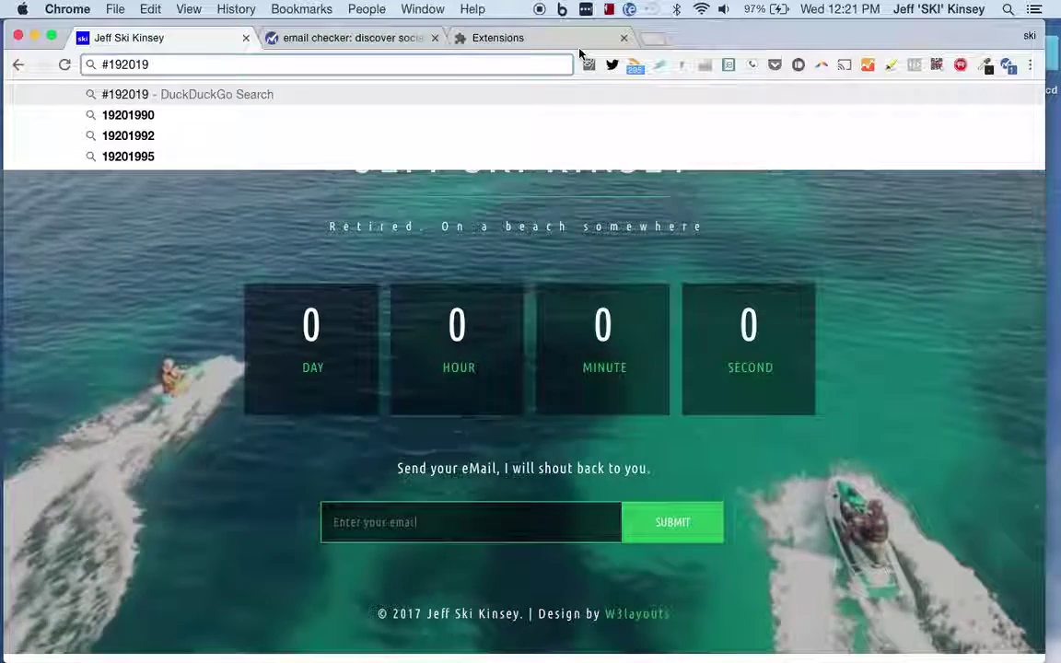
{"action": "left_click", "coordinate": [546, 40]}
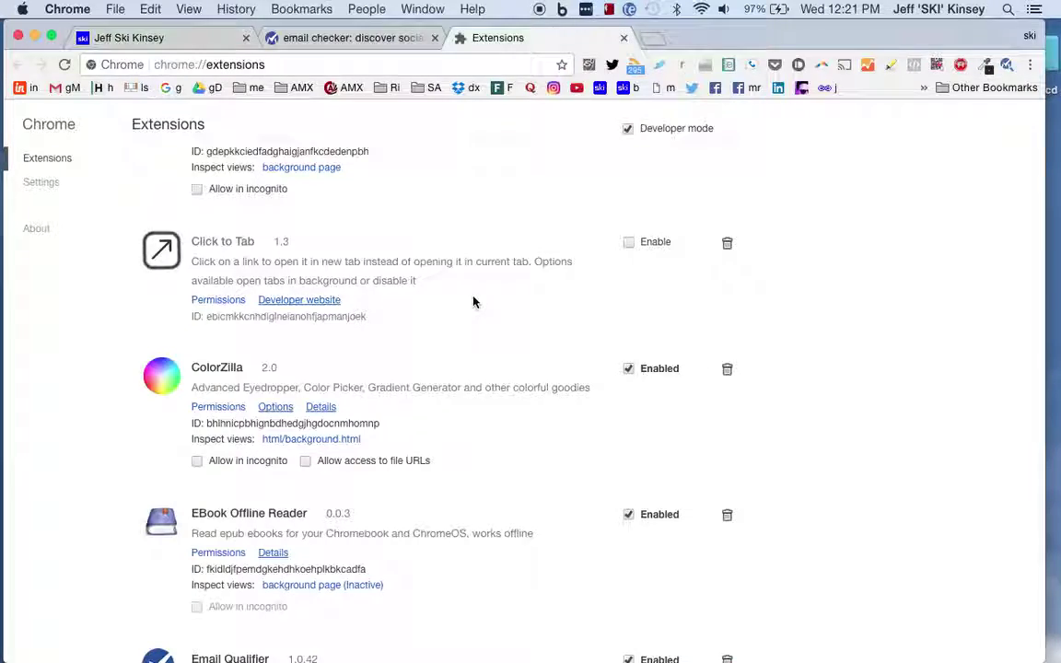
{"action": "scroll", "coordinate": [475, 302], "scroll_direction": "down", "scroll_amount": 3}
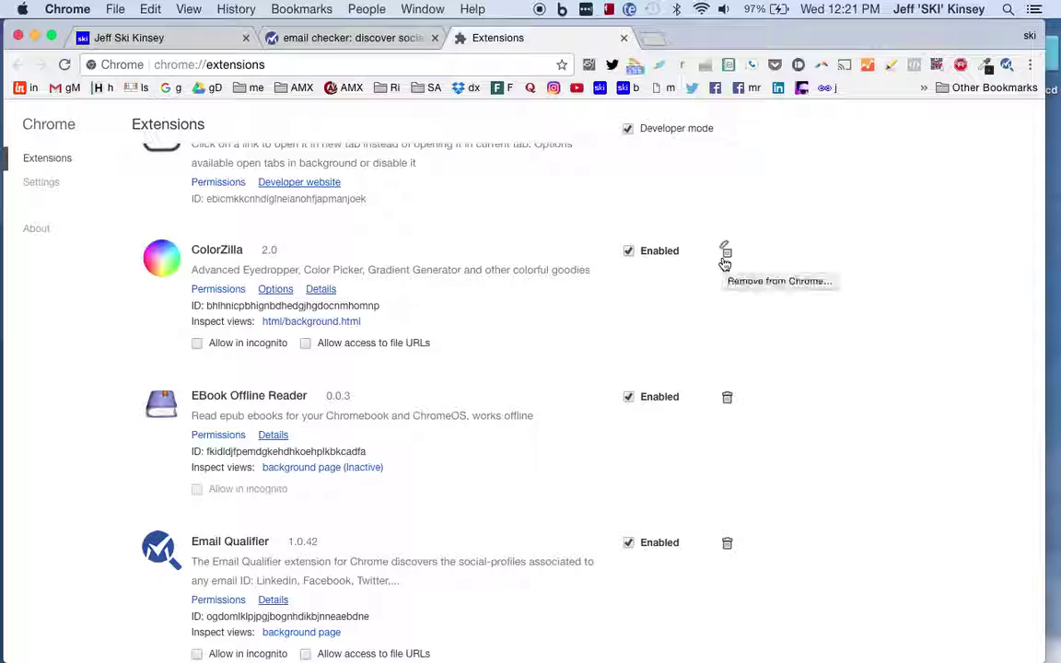
{"action": "right_click", "coordinate": [1008, 65]}
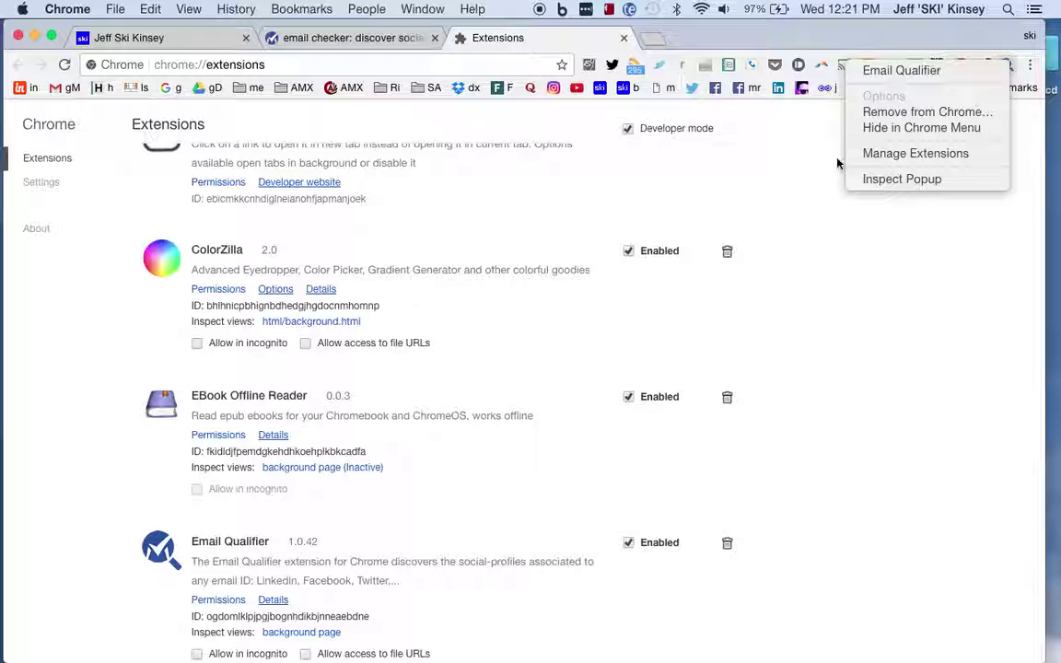
{"action": "left_click", "coordinate": [838, 239]}
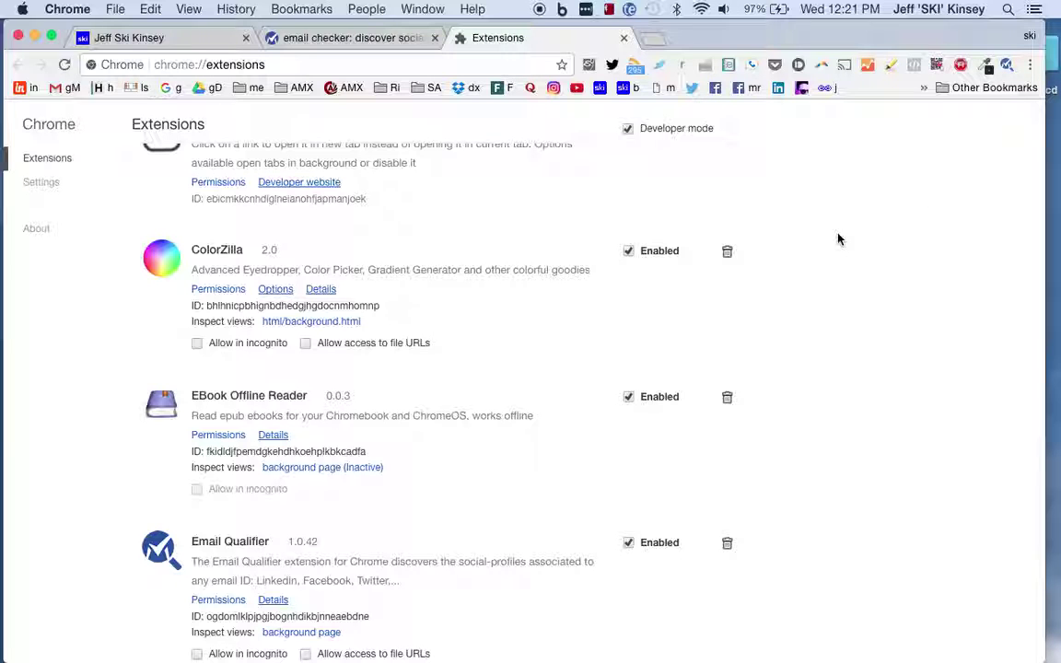
{"action": "left_click", "coordinate": [1007, 67]}
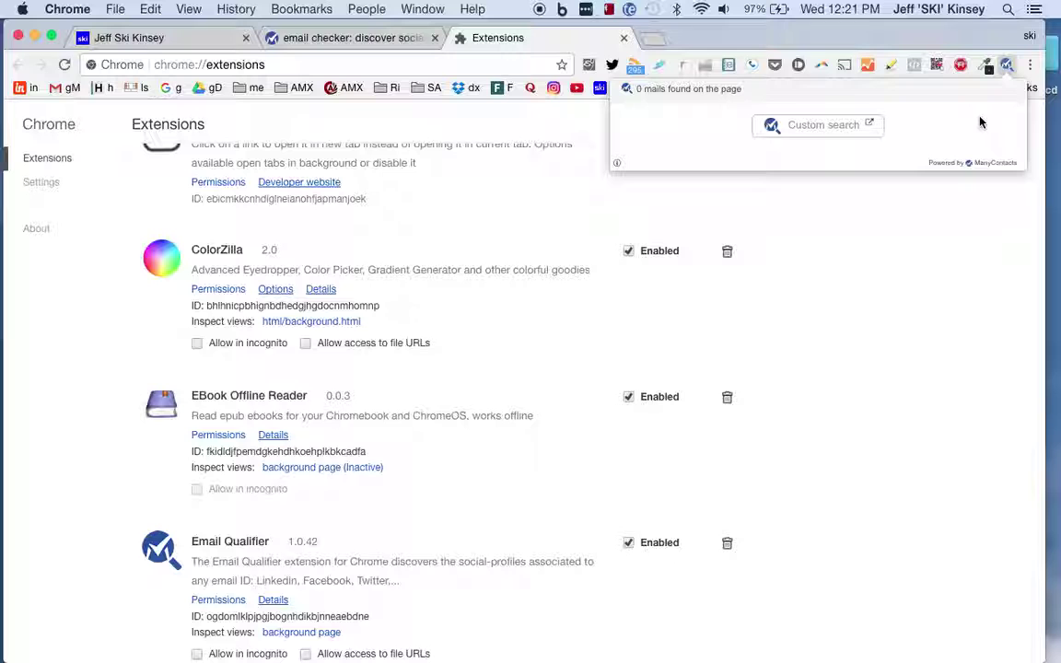
{"action": "left_click", "coordinate": [826, 38]}
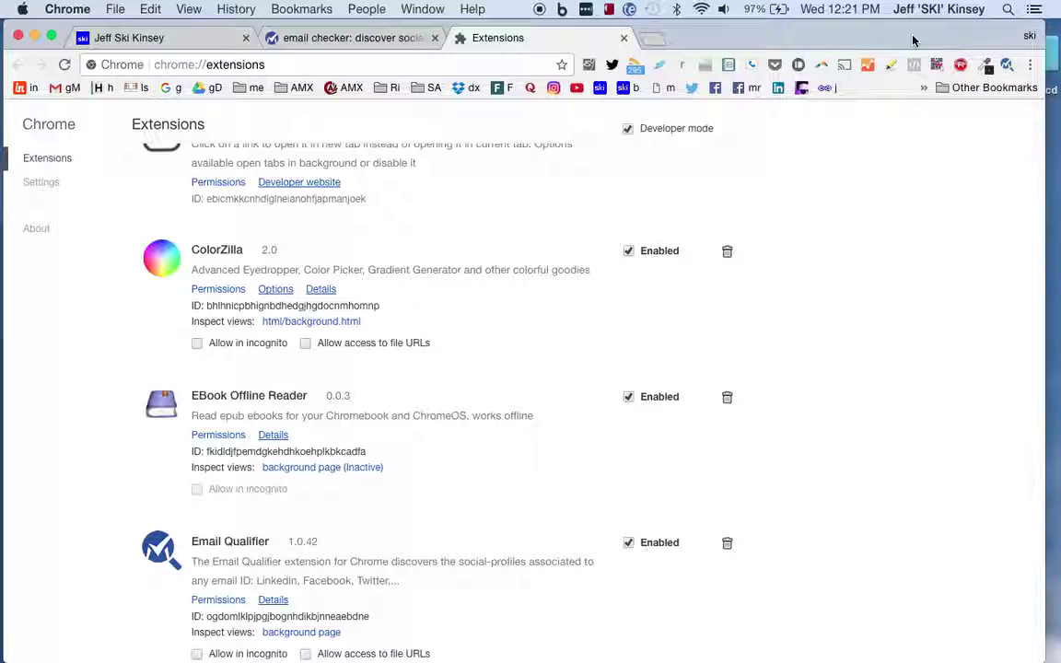